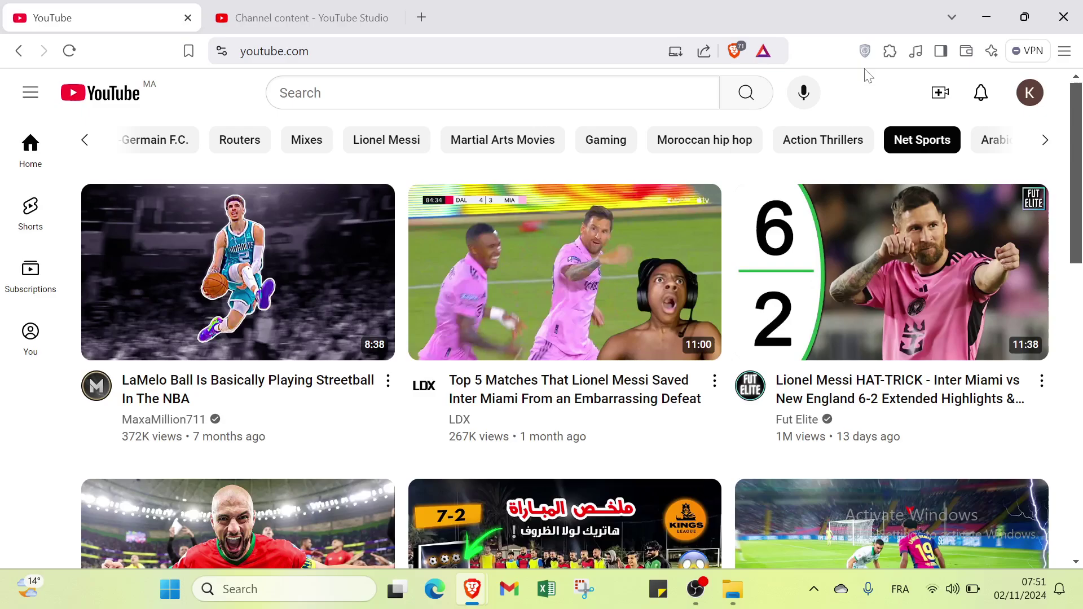
{"action": "left_click", "coordinate": [929, 99]}
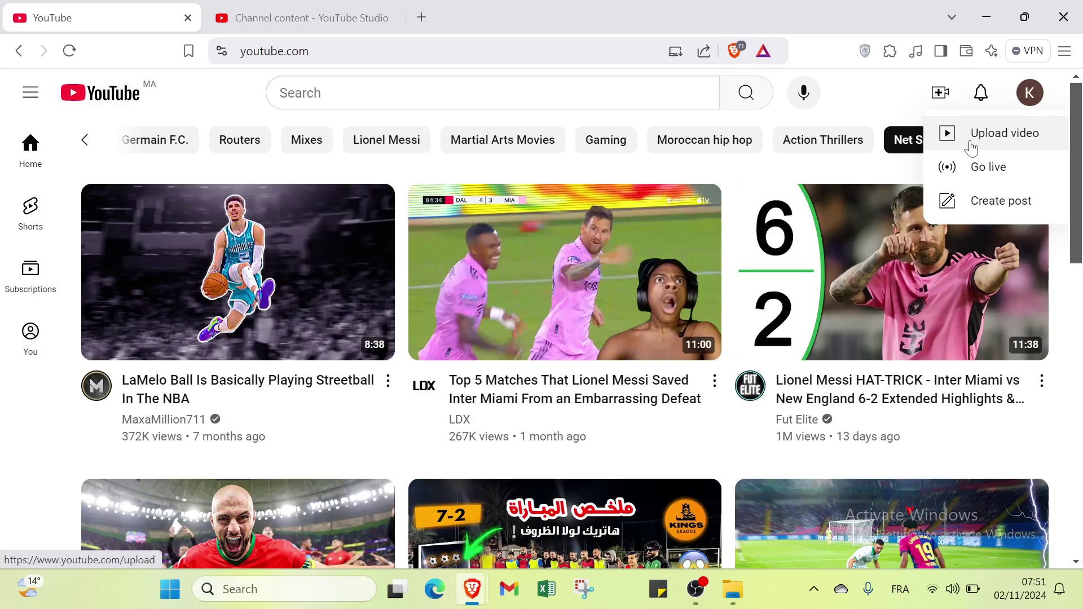
{"action": "left_click", "coordinate": [877, 92]}
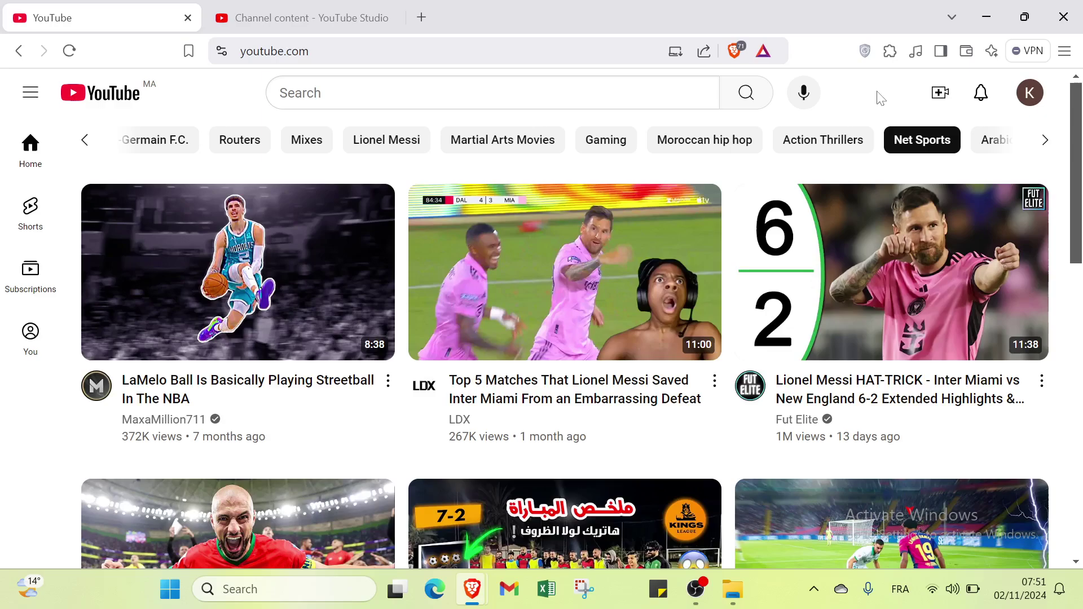
{"action": "scroll", "coordinate": [862, 293], "scroll_direction": "down", "scroll_amount": 5}
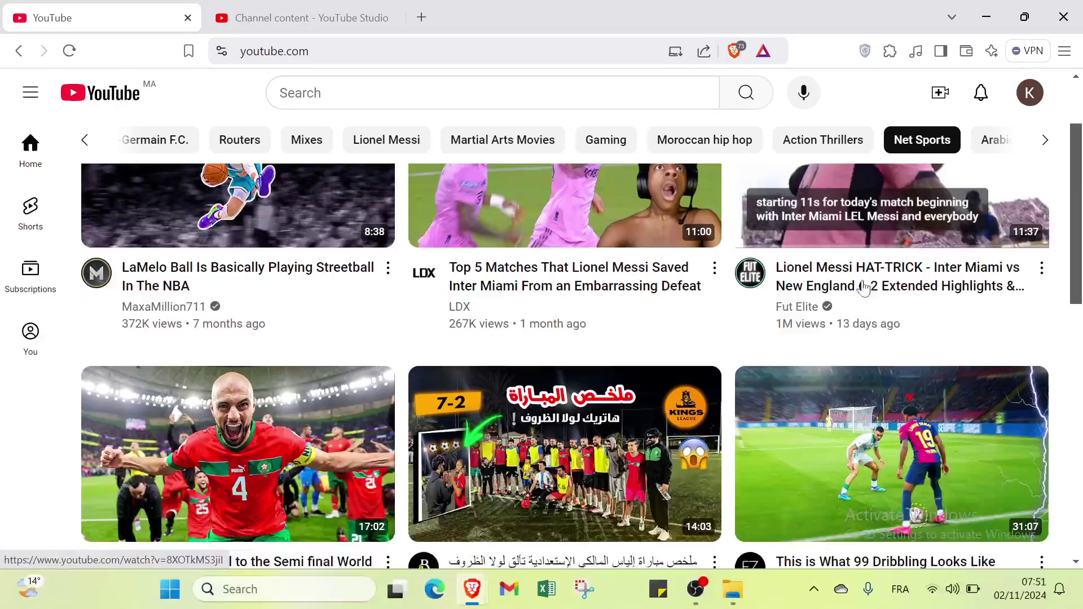
{"action": "scroll", "coordinate": [861, 293], "scroll_direction": "down", "scroll_amount": 4}
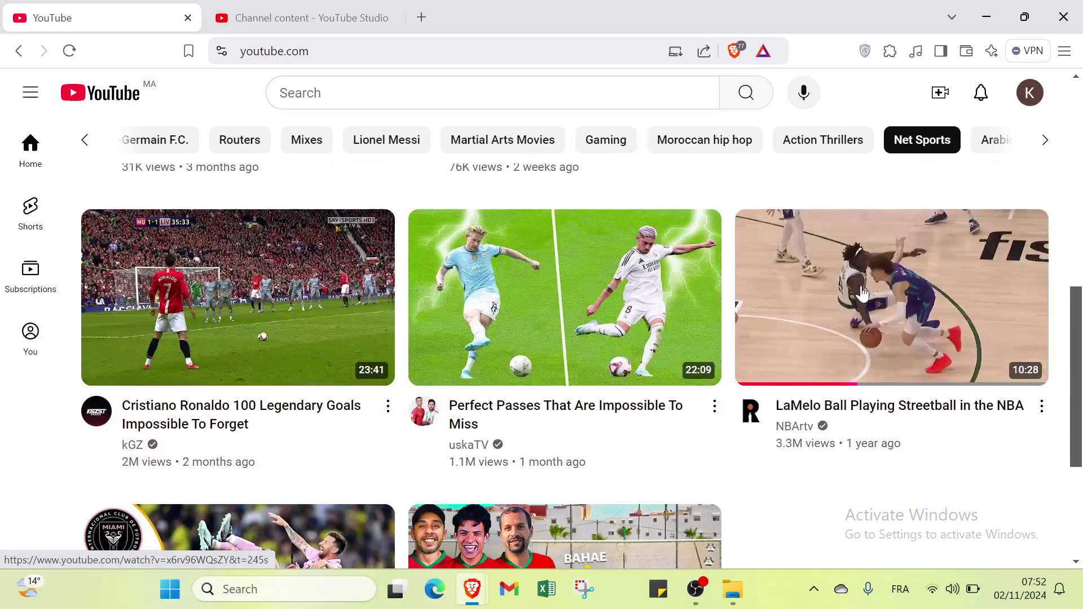
{"action": "scroll", "coordinate": [862, 294], "scroll_direction": "down", "scroll_amount": 5}
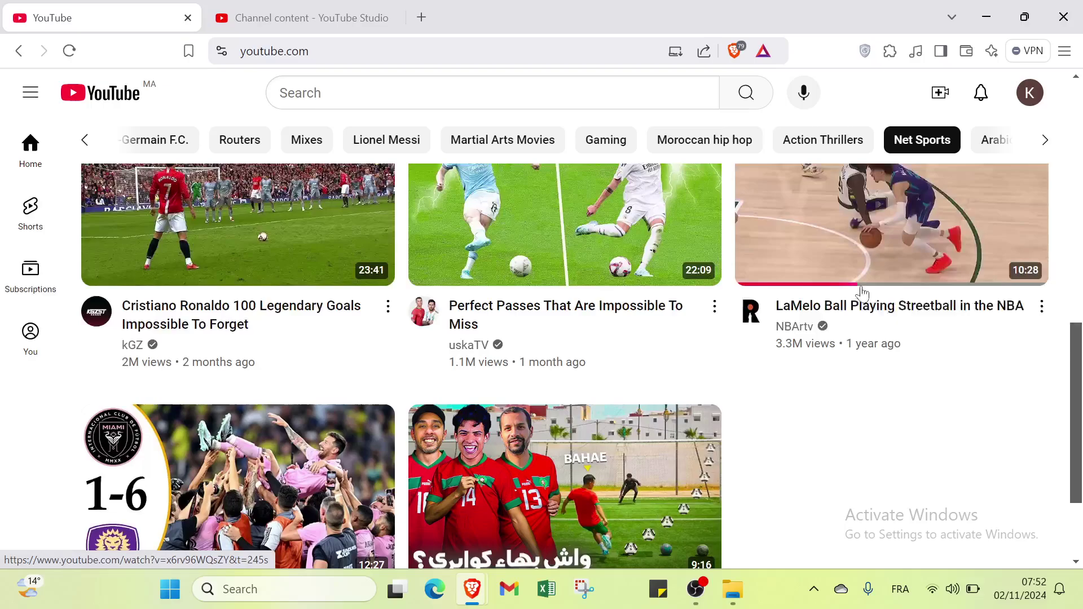
{"action": "scroll", "coordinate": [861, 293], "scroll_direction": "up", "scroll_amount": 10}
{"action": "scroll", "coordinate": [860, 285], "scroll_direction": "up", "scroll_amount": 4}
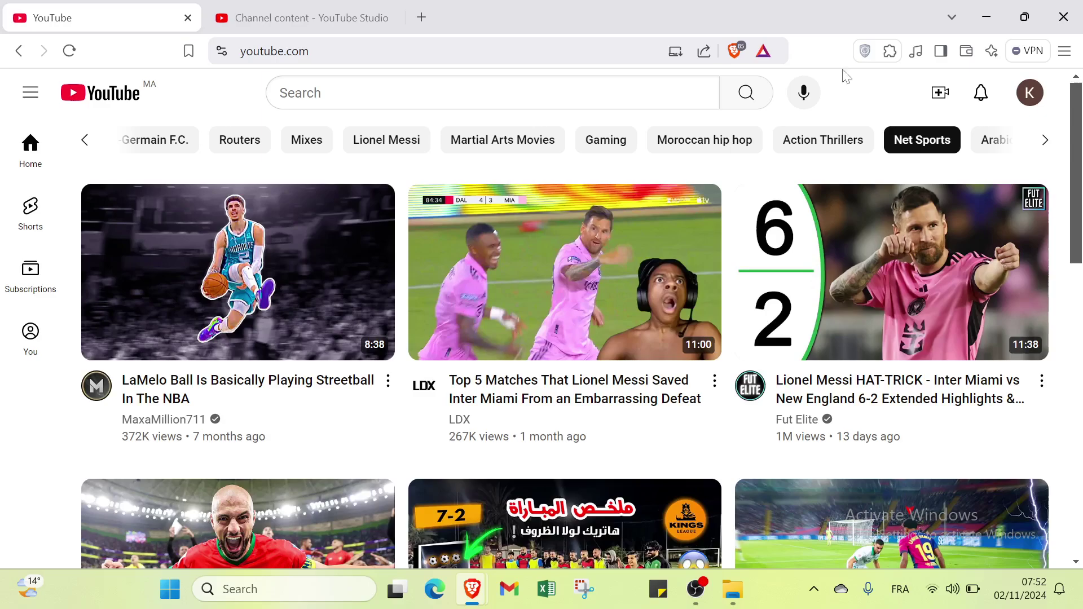
Step: Start a new upload from Create > Upload video and bring up the file picker
{"action": "left_click", "coordinate": [939, 92]}
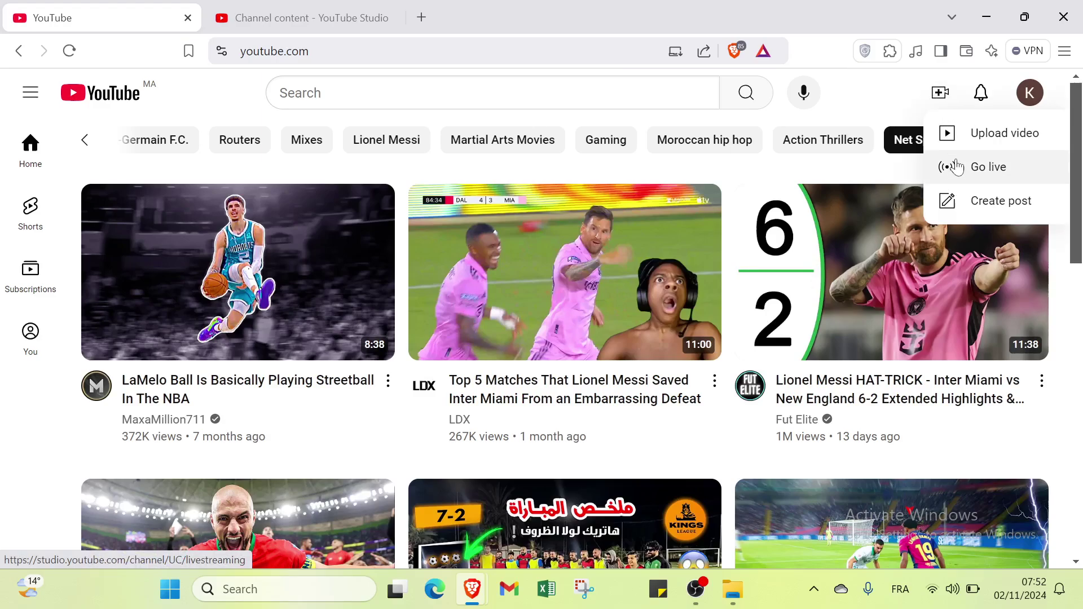
{"action": "left_click", "coordinate": [959, 145]}
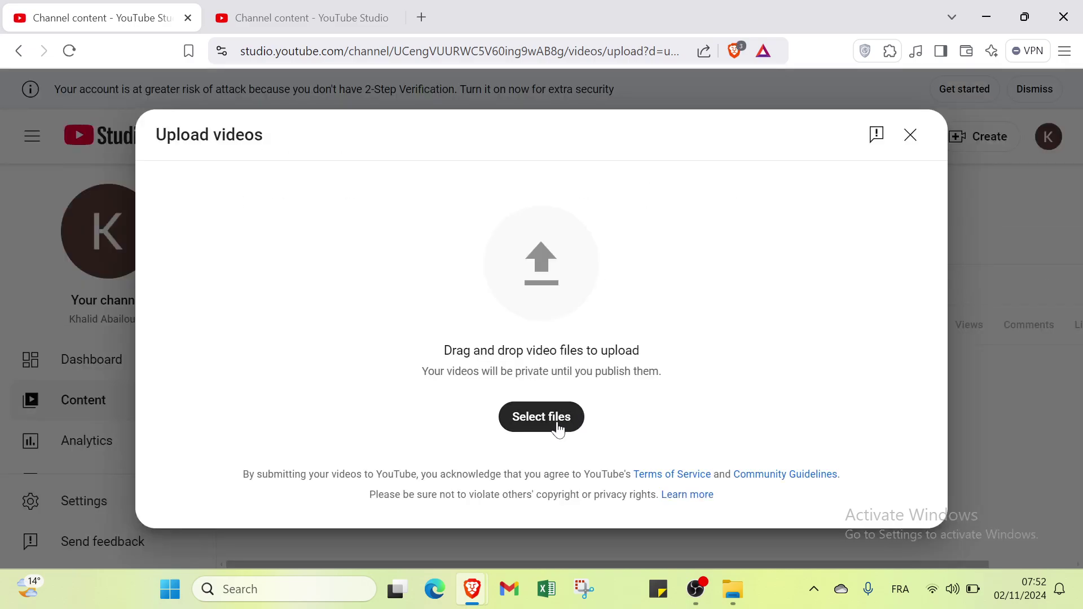
{"action": "left_click", "coordinate": [530, 416]}
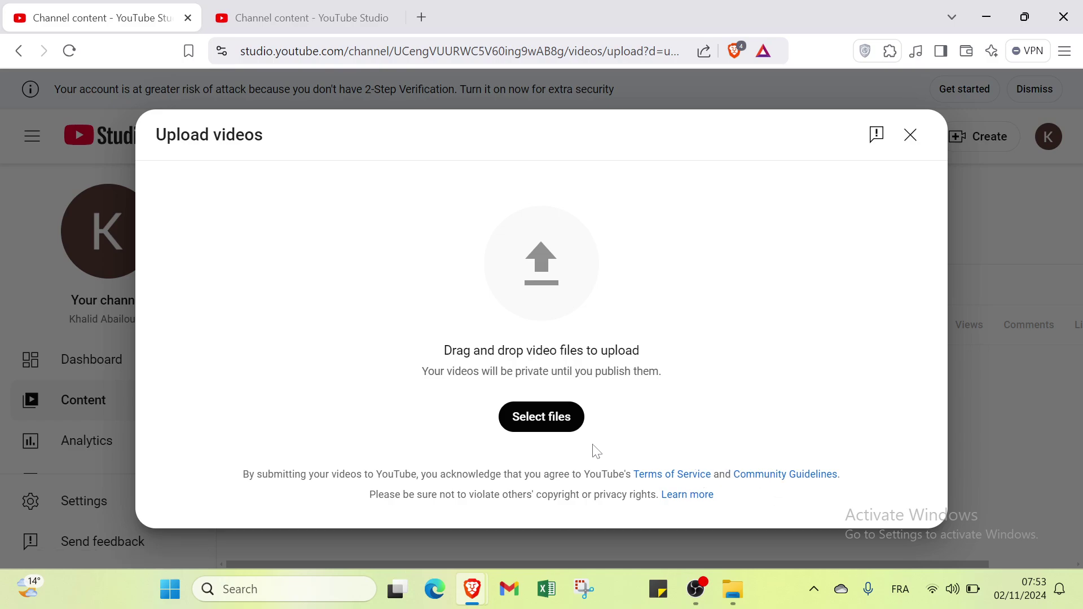
Step: Pick the 'test' video at the bottom of the Videos folder and open it for upload
{"action": "left_click", "coordinate": [550, 418]}
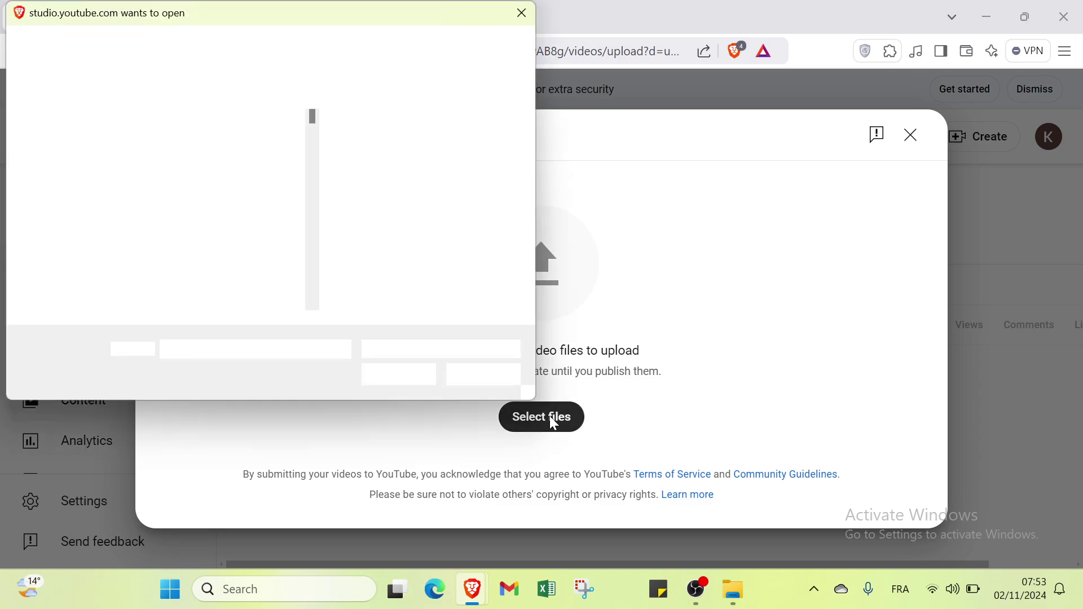
{"action": "scroll", "coordinate": [299, 154], "scroll_direction": "down", "scroll_amount": 3}
{"action": "scroll", "coordinate": [299, 154], "scroll_direction": "down", "scroll_amount": 8}
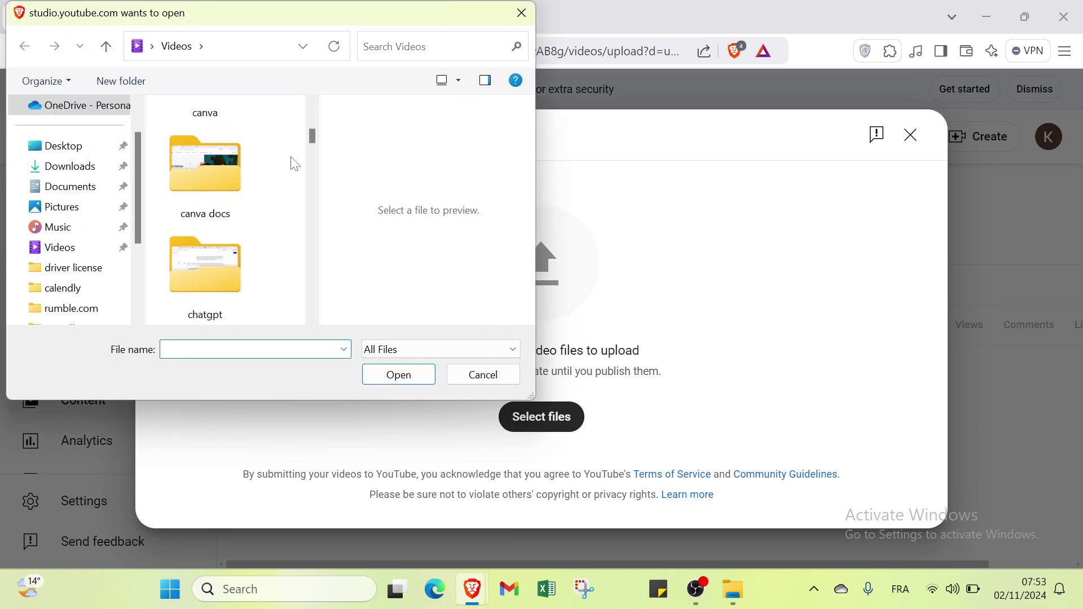
{"action": "scroll", "coordinate": [280, 189], "scroll_direction": "down", "scroll_amount": 3}
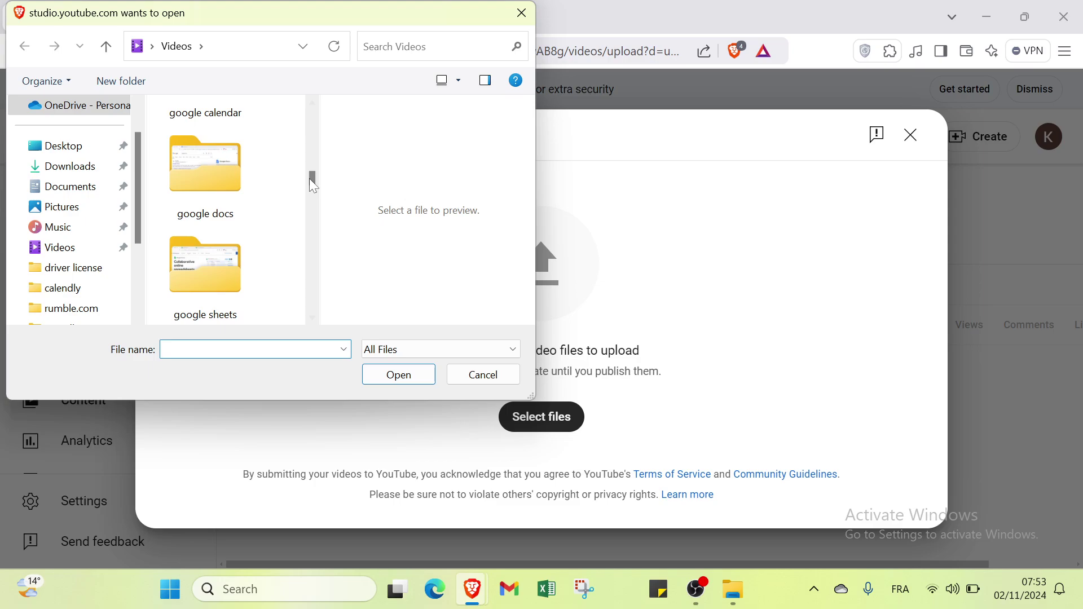
{"action": "left_click_drag", "start_coordinate": [314, 184], "coordinate": [288, 355]}
{"action": "left_click", "coordinate": [247, 309]}
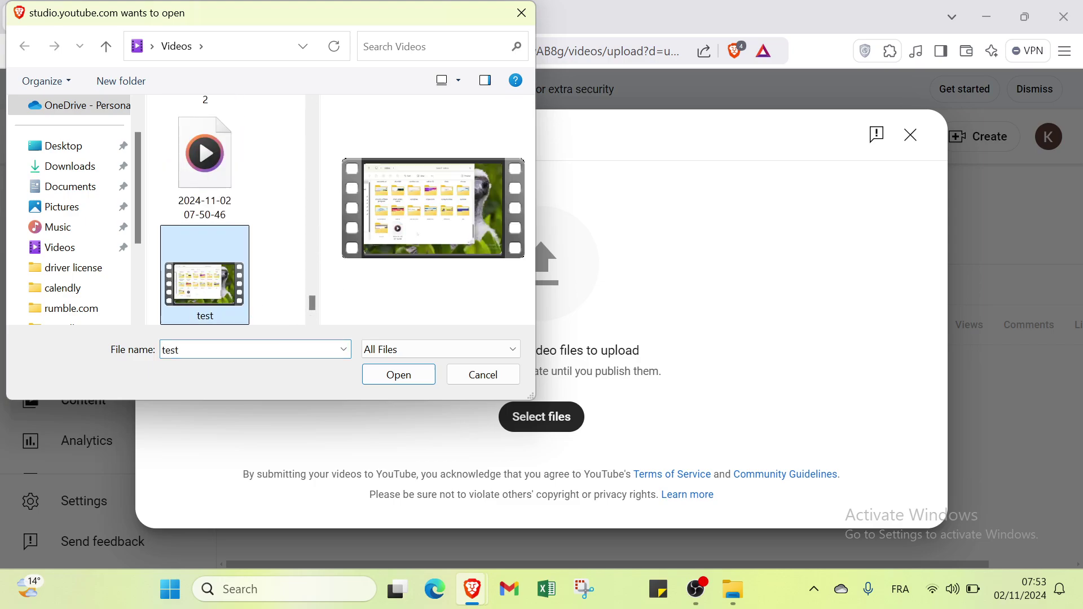
{"action": "left_click", "coordinate": [401, 377]}
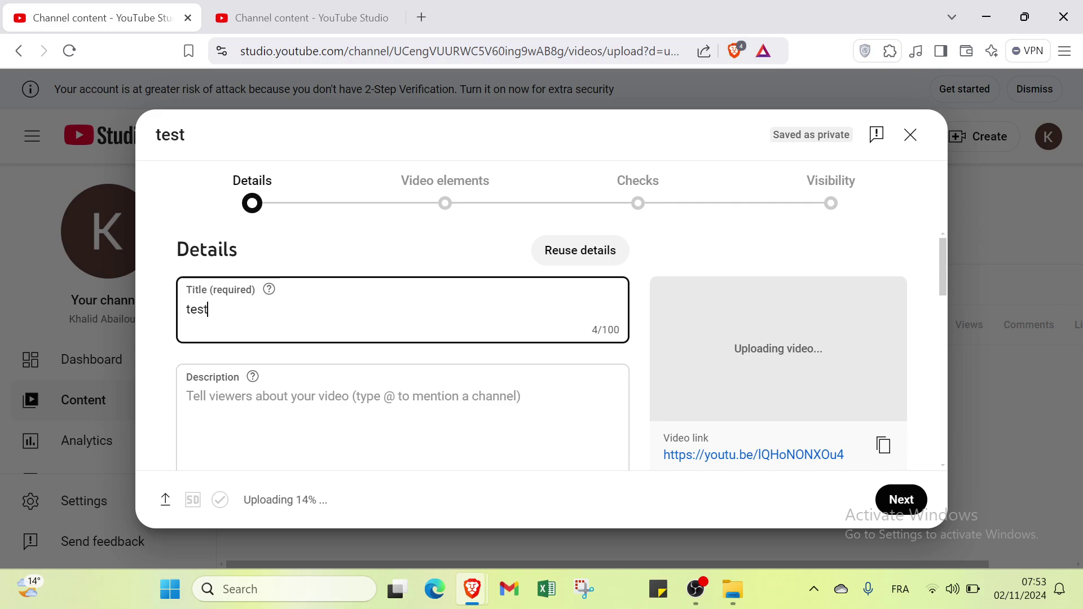
Step: Replace the title 'test' with 'techniques youtube #shorts' using the #shorts hashtag suggestion
{"action": "key", "text": "BackSpace"}
{"action": "key", "text": "BackSpace"}
{"action": "key", "text": "BackSpace"}
{"action": "key", "text": "BackSpace"}
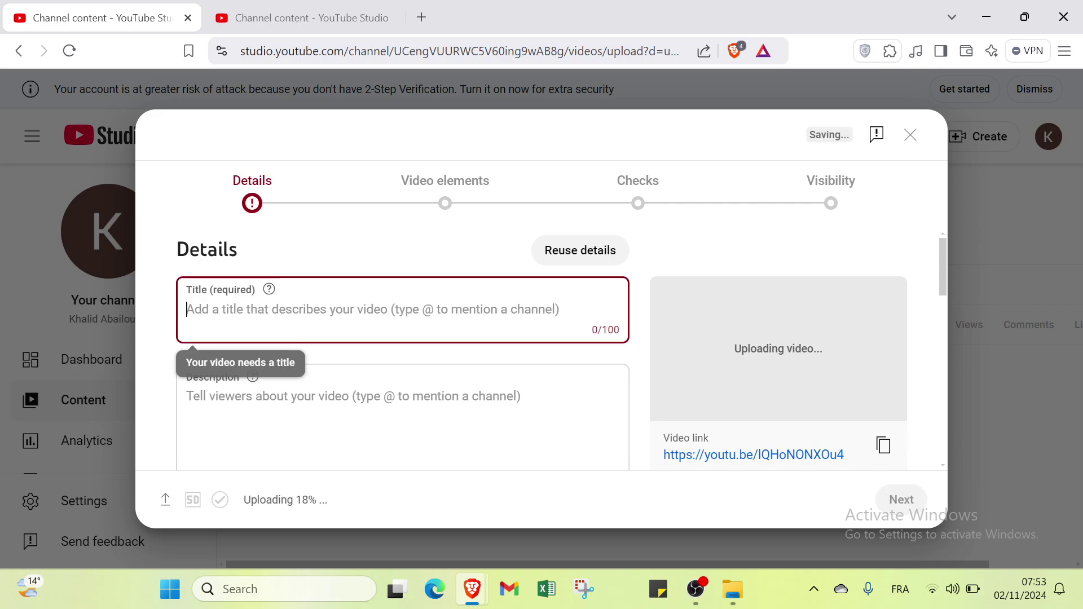
{"action": "type", "text": "techni"}
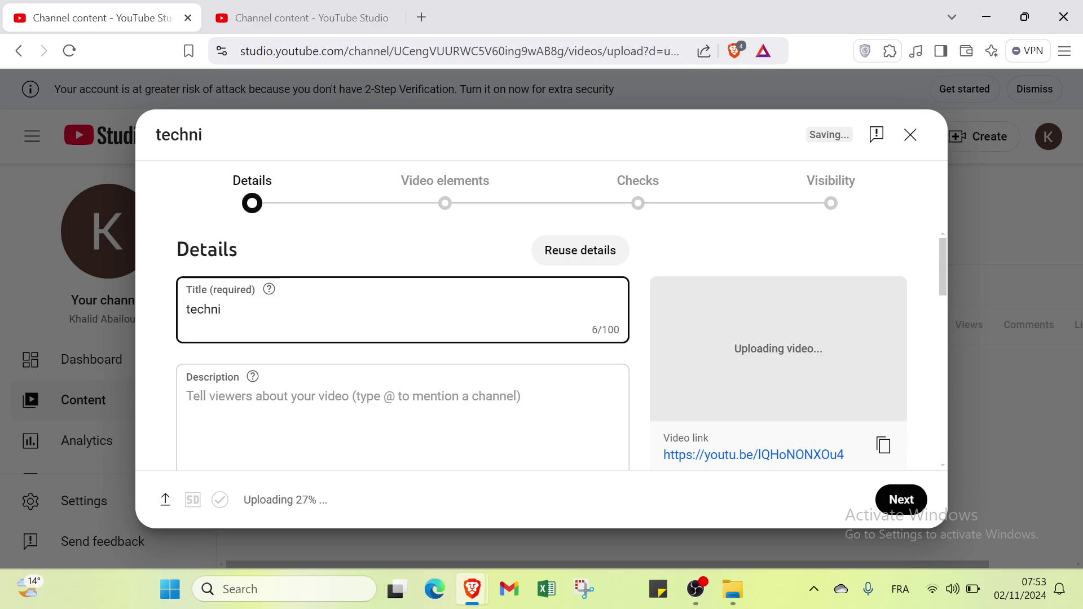
{"action": "type", "text": "q"}
{"action": "key", "text": "BackSpace"}
{"action": "type", "text": "ques  z"}
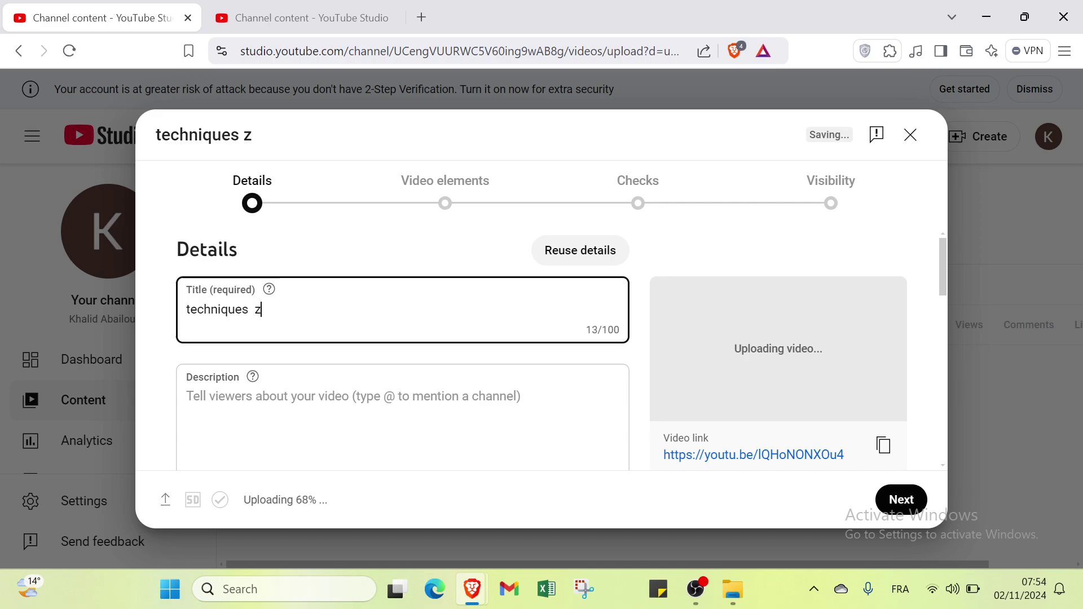
{"action": "key", "text": "BackSpace"}
{"action": "type", "text": "youtube "}
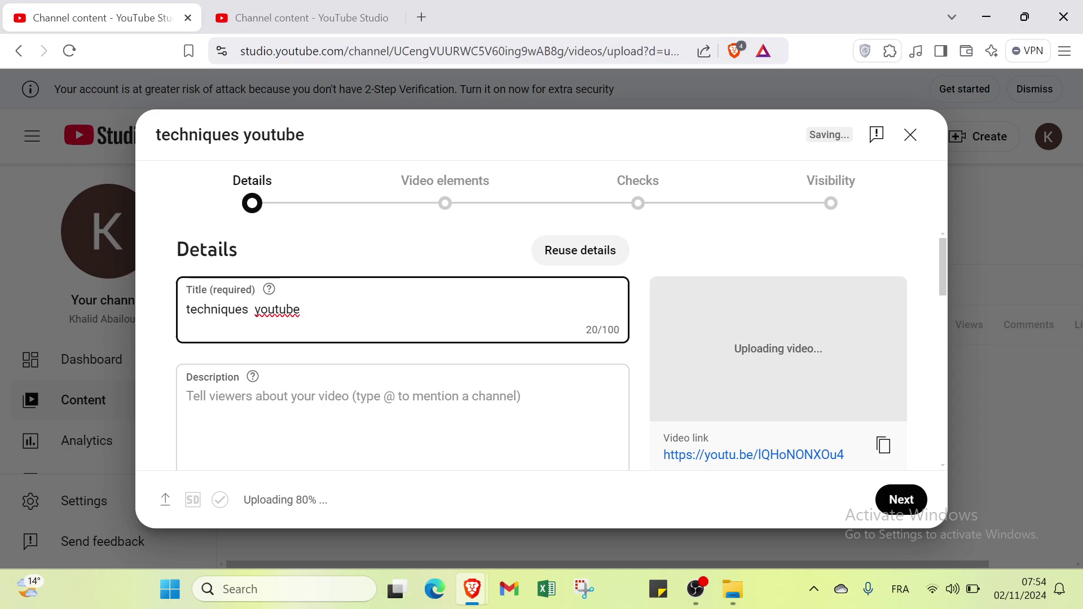
{"action": "type", "text": "#sho"}
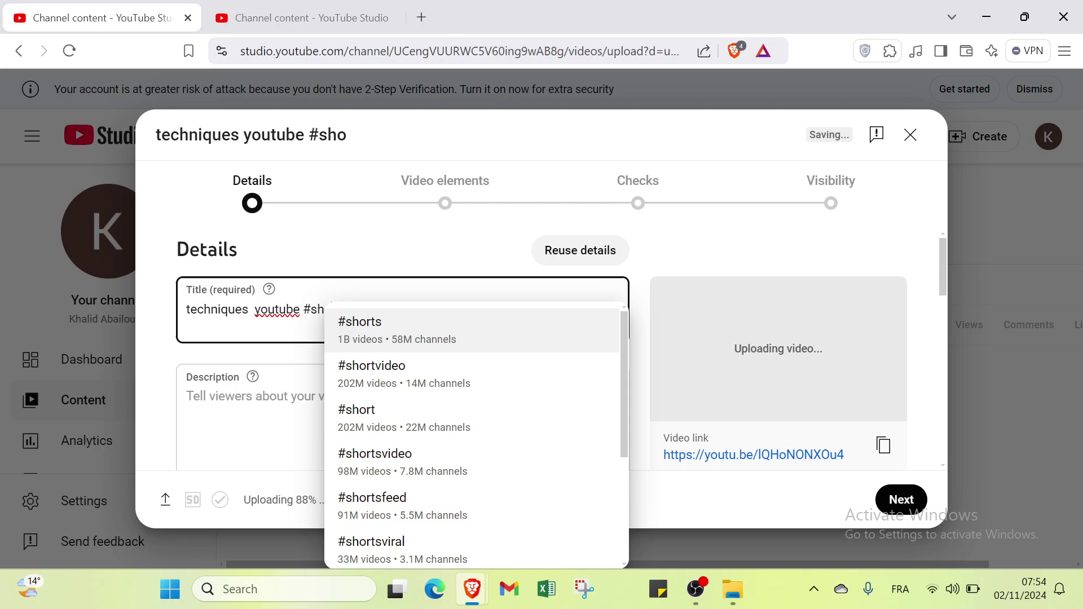
{"action": "left_click", "coordinate": [360, 336]}
{"action": "scroll", "coordinate": [450, 348], "scroll_direction": "down", "scroll_amount": 2}
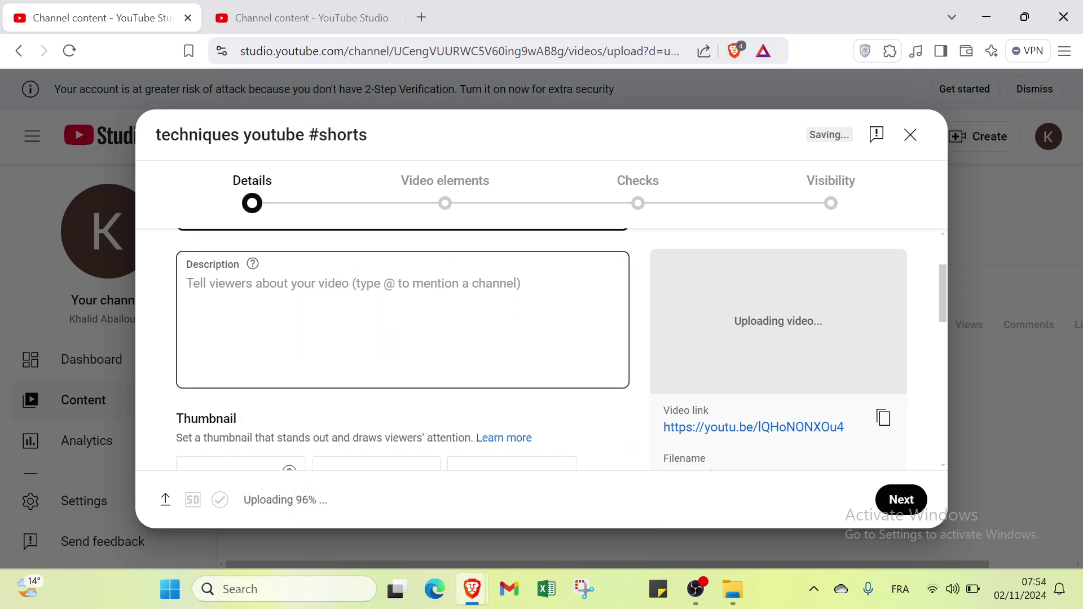
{"action": "left_click", "coordinate": [449, 348]}
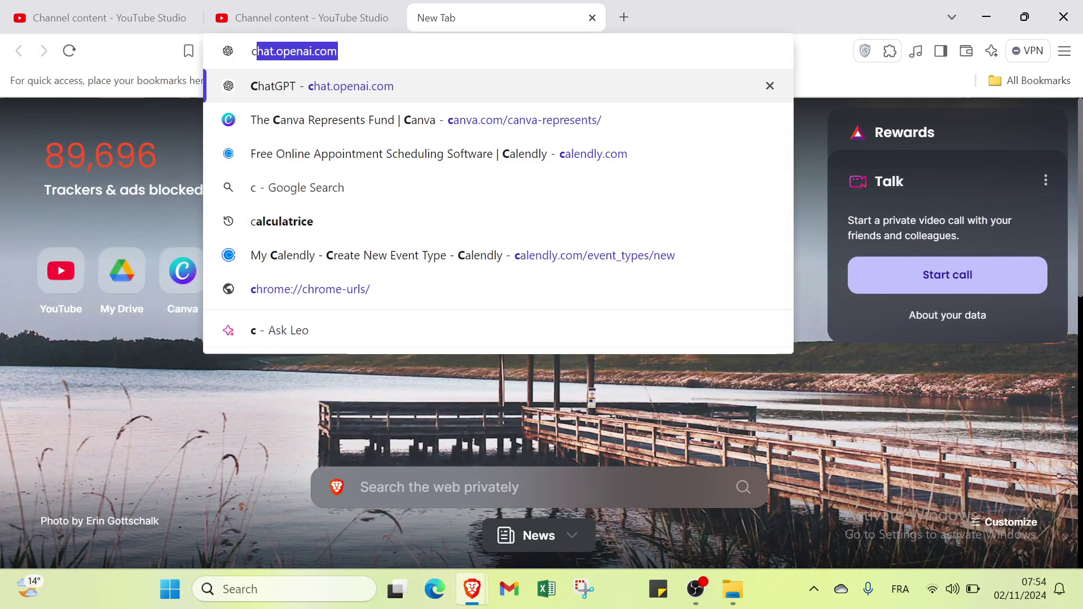
Step: Load chat.openai.com in the new tab, then go back to the YouTube Studio upload tab
{"action": "key", "text": "Return"}
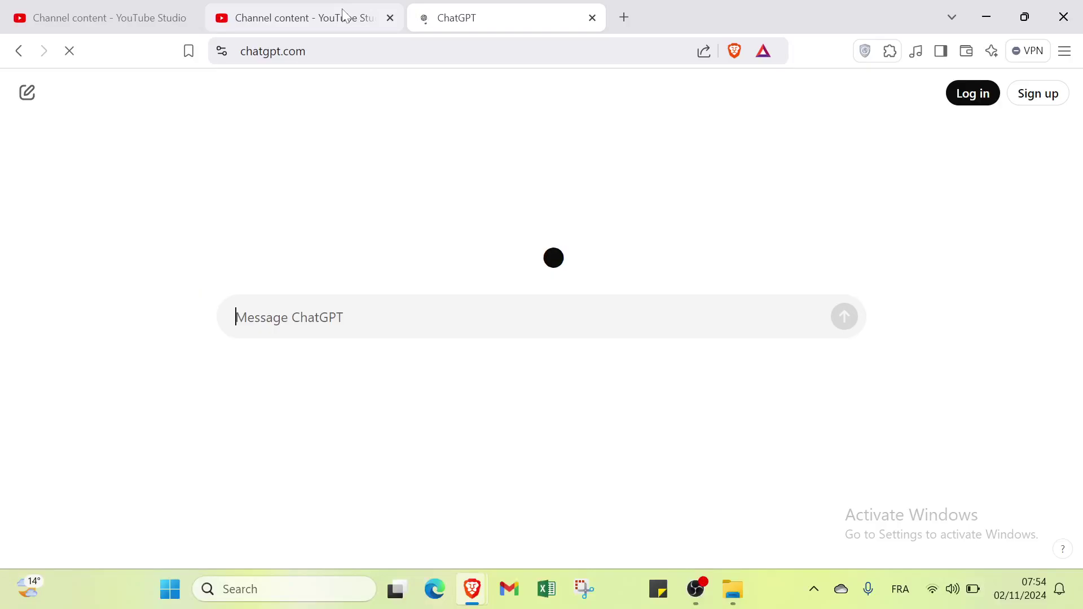
{"action": "left_click", "coordinate": [348, 16]}
{"action": "left_click", "coordinate": [114, 13]}
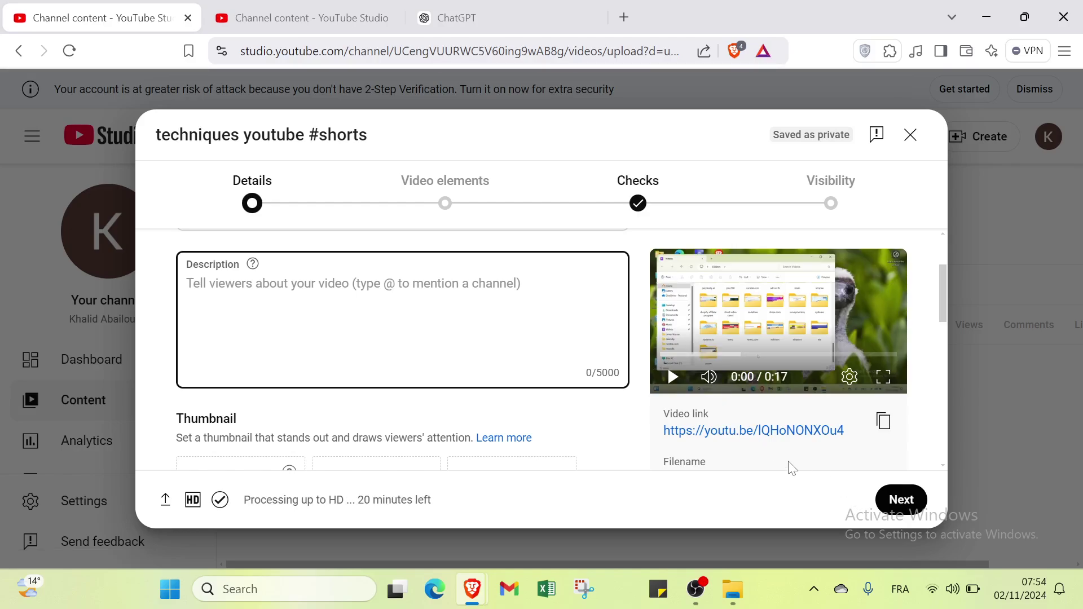
Step: Open the Playlists dropdown, close it with no playlist selected, and scroll toward Audience
{"action": "scroll", "coordinate": [623, 383], "scroll_direction": "down", "scroll_amount": 2}
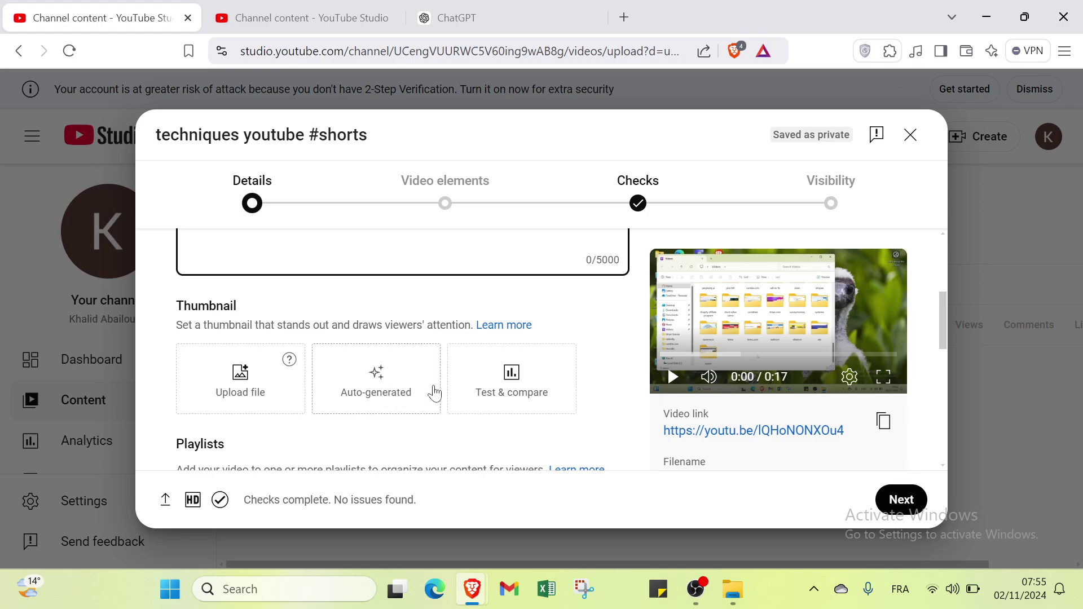
{"action": "scroll", "coordinate": [483, 401], "scroll_direction": "down", "scroll_amount": 3}
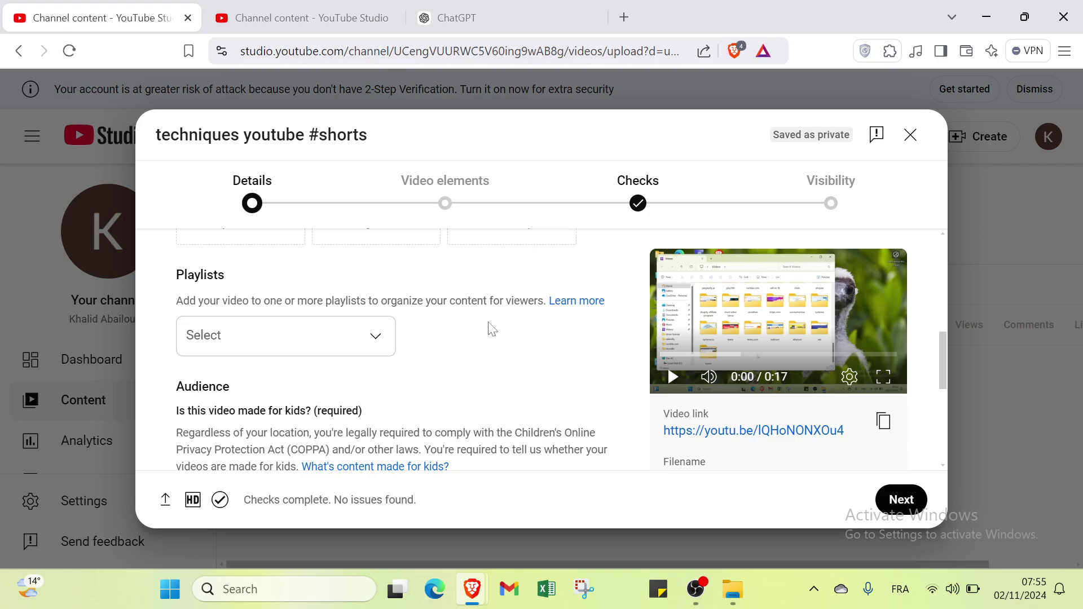
{"action": "left_click", "coordinate": [351, 344]}
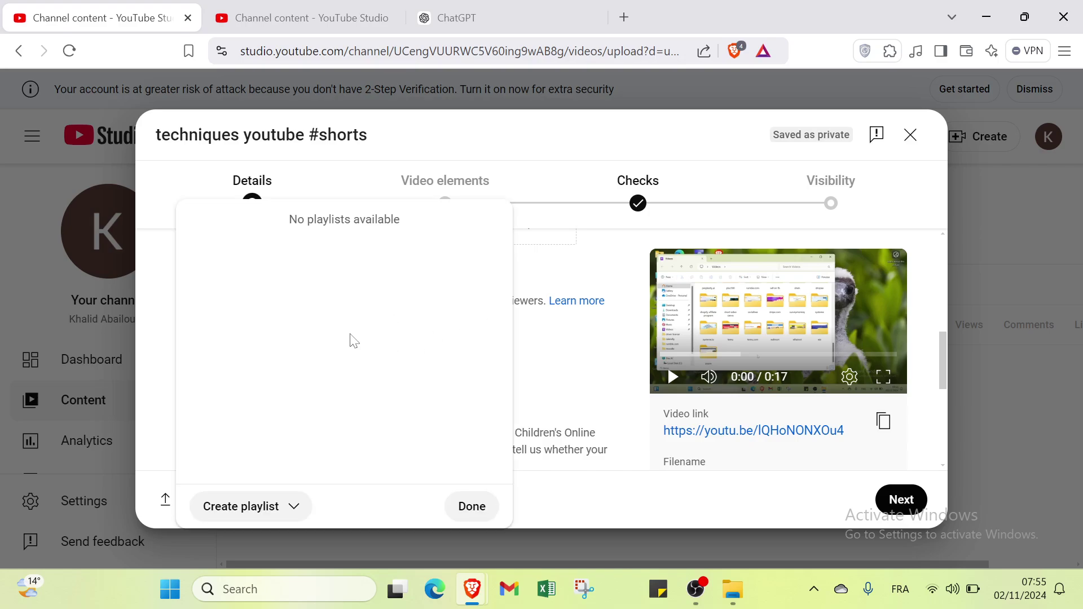
{"action": "left_click", "coordinate": [474, 508]}
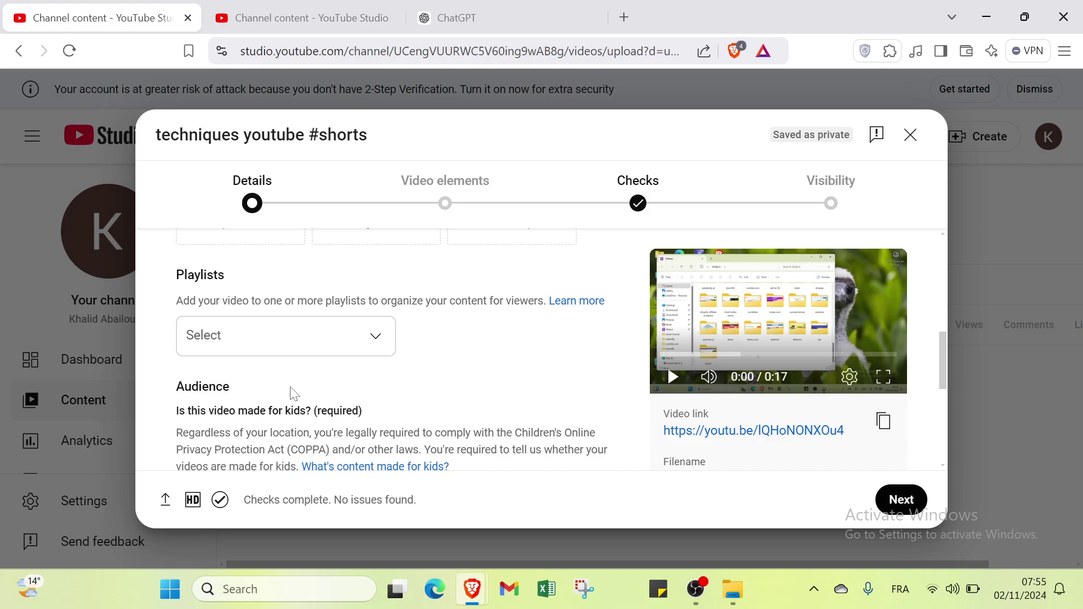
{"action": "scroll", "coordinate": [293, 393], "scroll_direction": "down", "scroll_amount": 1}
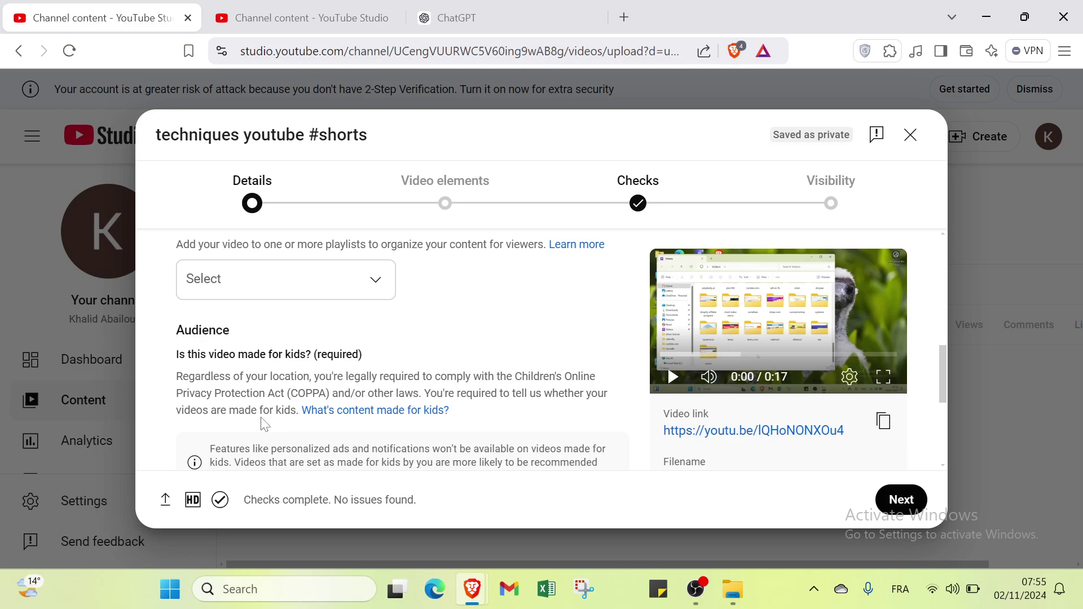
Step: Scroll past the kids options and expand Show more to see Paid promotion and Altered content
{"action": "scroll", "coordinate": [302, 424], "scroll_direction": "down", "scroll_amount": 1}
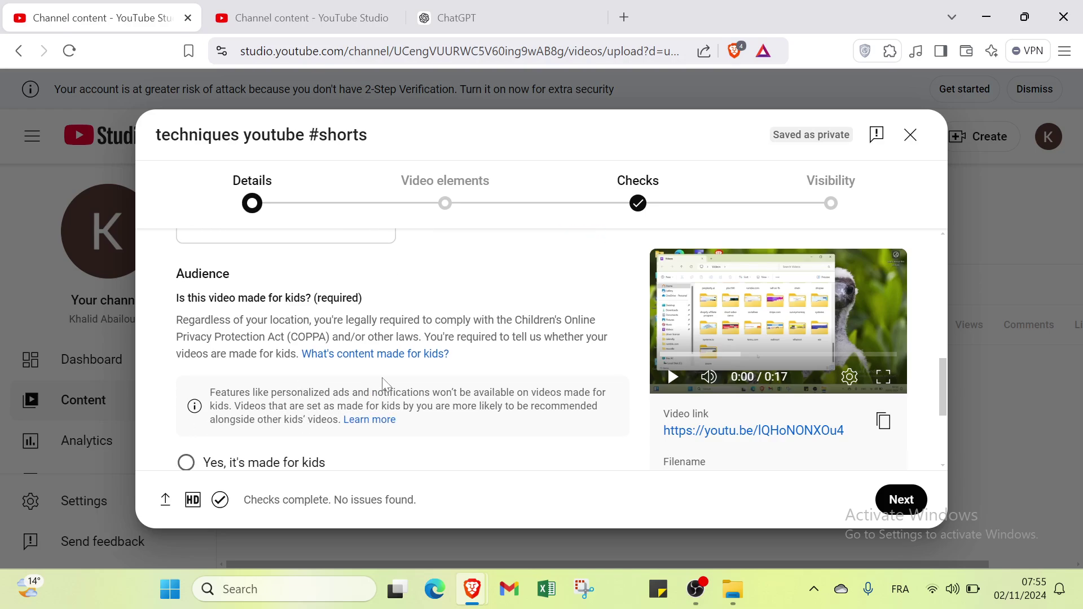
{"action": "scroll", "coordinate": [238, 434], "scroll_direction": "down", "scroll_amount": 3}
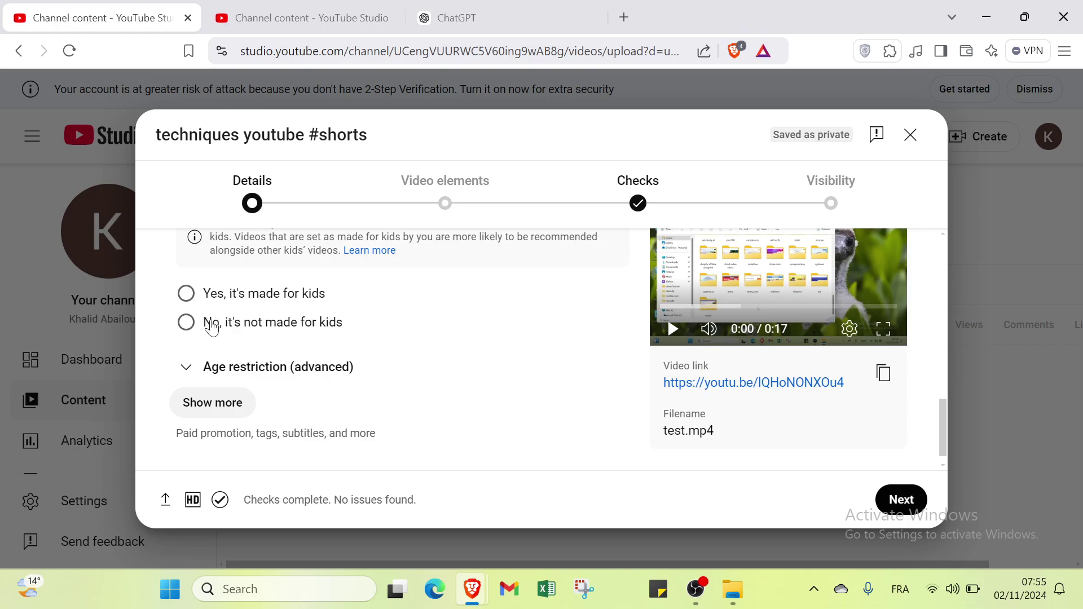
{"action": "scroll", "coordinate": [206, 378], "scroll_direction": "down", "scroll_amount": 1}
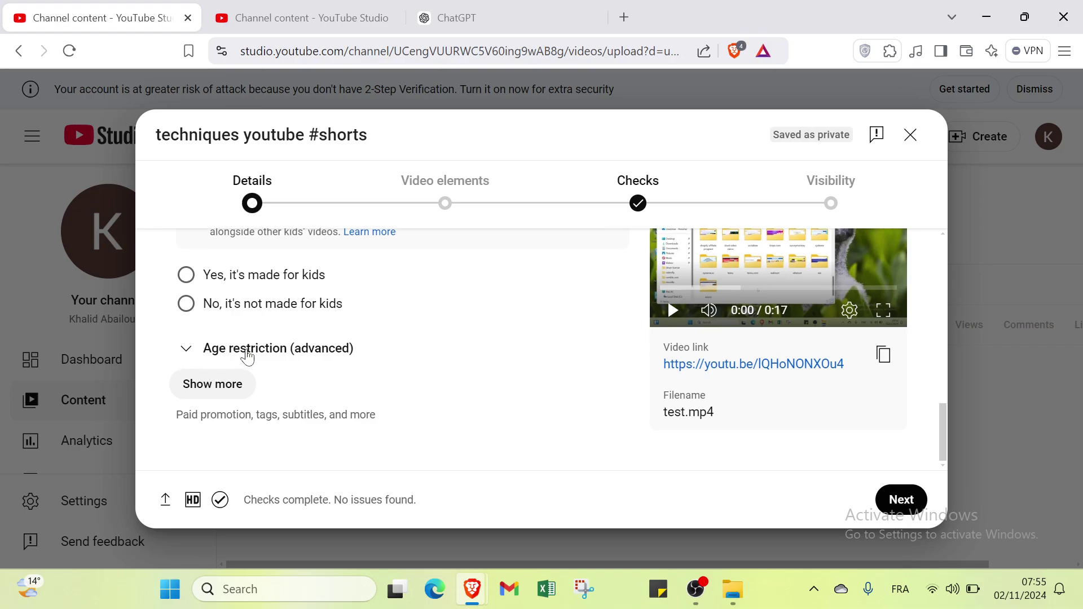
{"action": "left_click", "coordinate": [245, 387]}
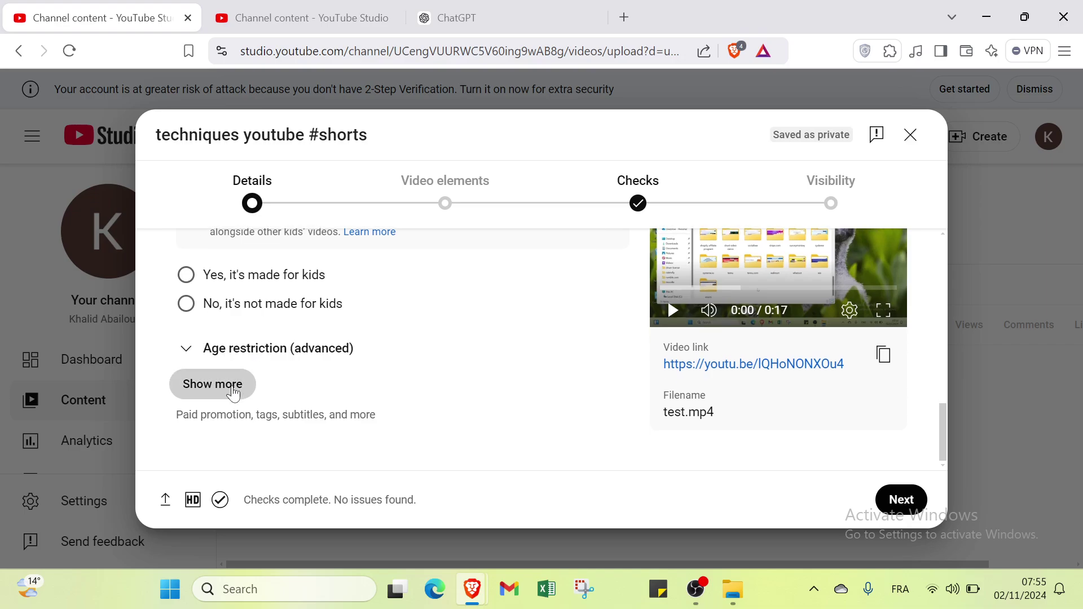
{"action": "scroll", "coordinate": [233, 393], "scroll_direction": "down", "scroll_amount": 2}
{"action": "scroll", "coordinate": [233, 393], "scroll_direction": "down", "scroll_amount": 1}
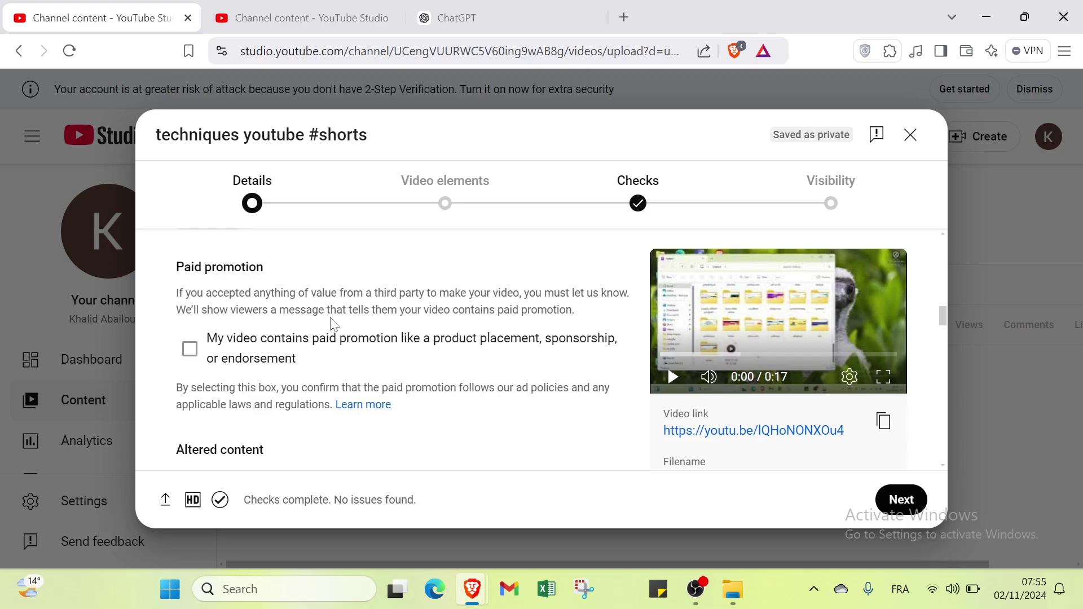
{"action": "scroll", "coordinate": [226, 342], "scroll_direction": "down", "scroll_amount": 1}
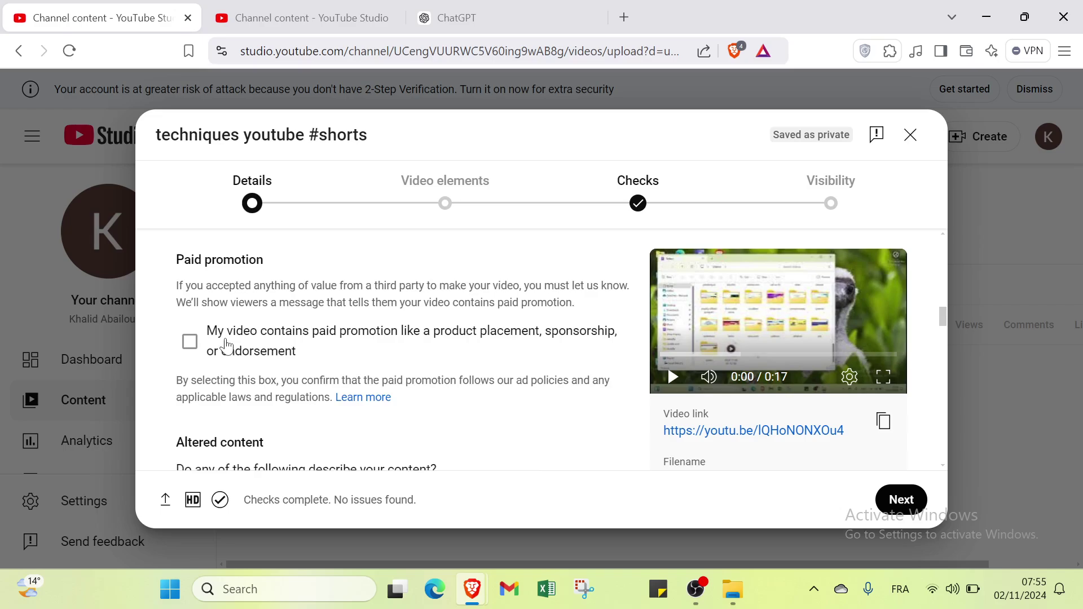
Step: Tick the 'My video contains paid promotion' checkbox
{"action": "left_click", "coordinate": [190, 295]}
{"action": "scroll", "coordinate": [192, 306], "scroll_direction": "down", "scroll_amount": 4}
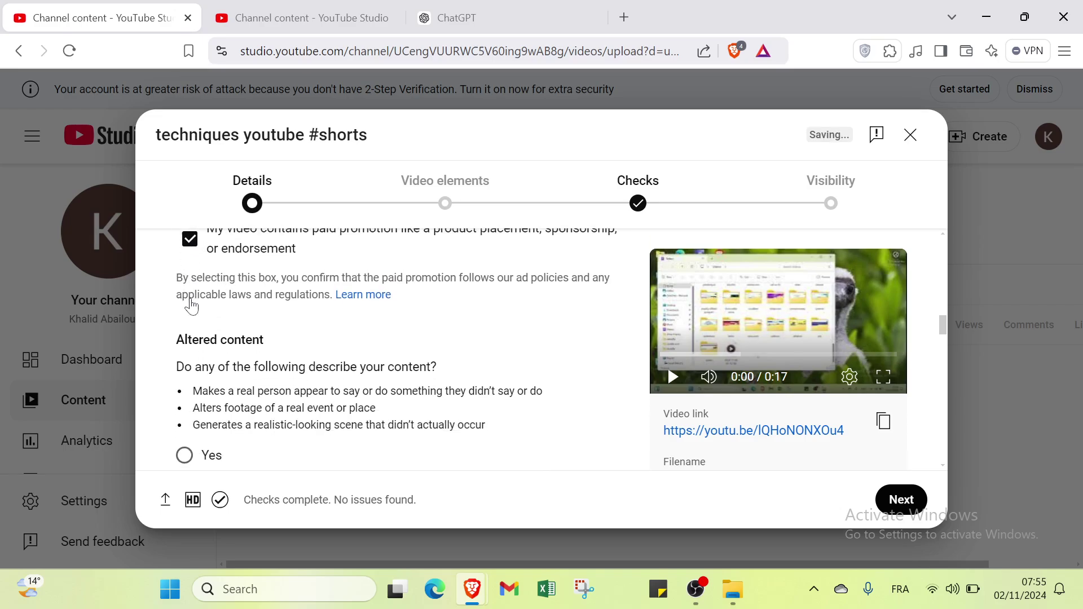
{"action": "scroll", "coordinate": [192, 306], "scroll_direction": "up", "scroll_amount": 2}
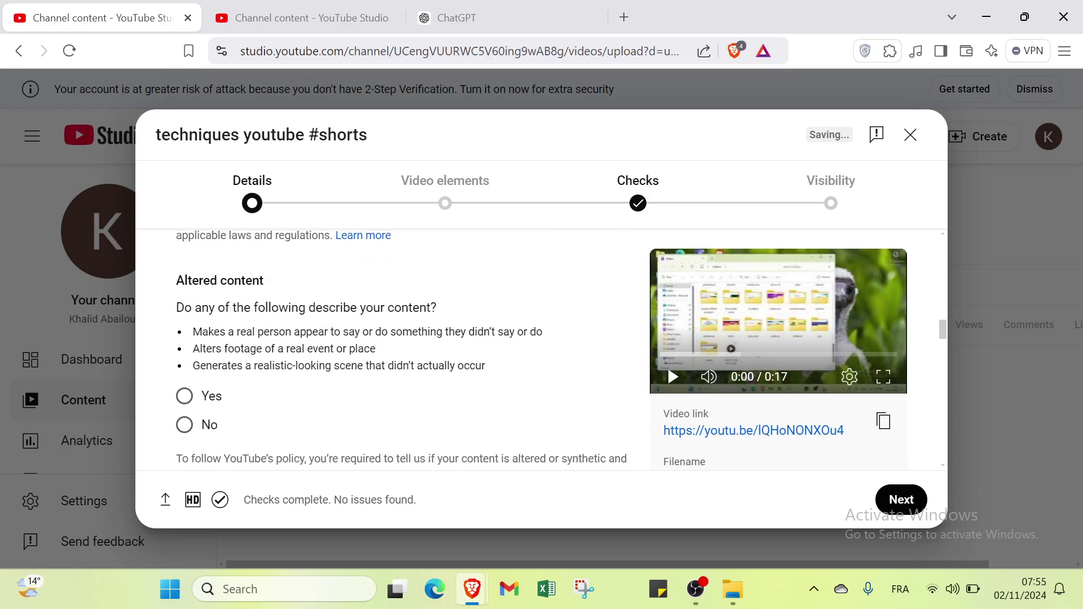
{"action": "scroll", "coordinate": [210, 329], "scroll_direction": "up", "scroll_amount": 1}
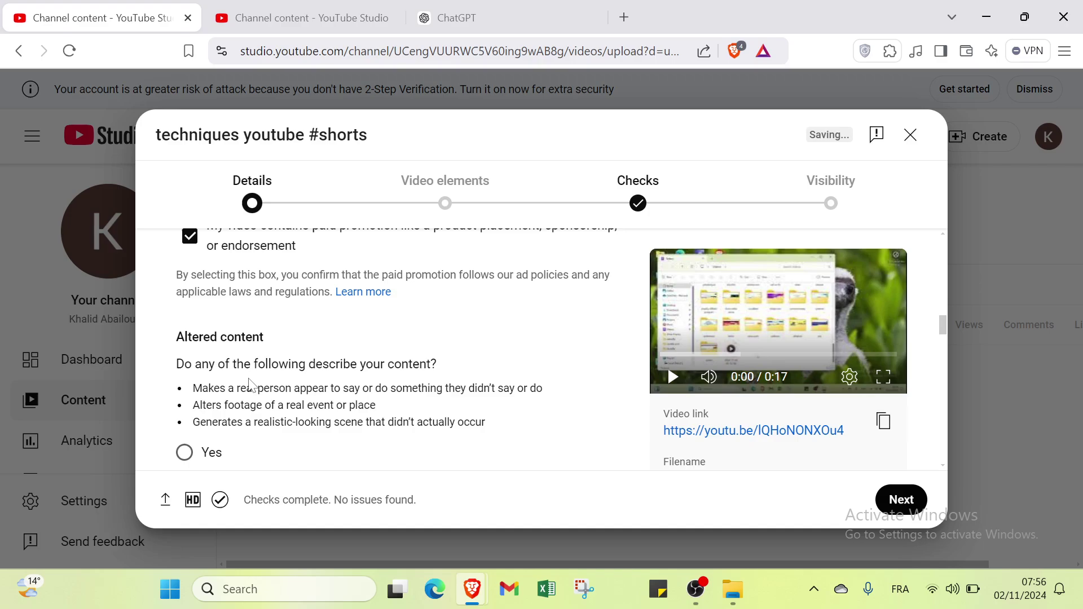
{"action": "scroll", "coordinate": [345, 257], "scroll_direction": "down", "scroll_amount": 8}
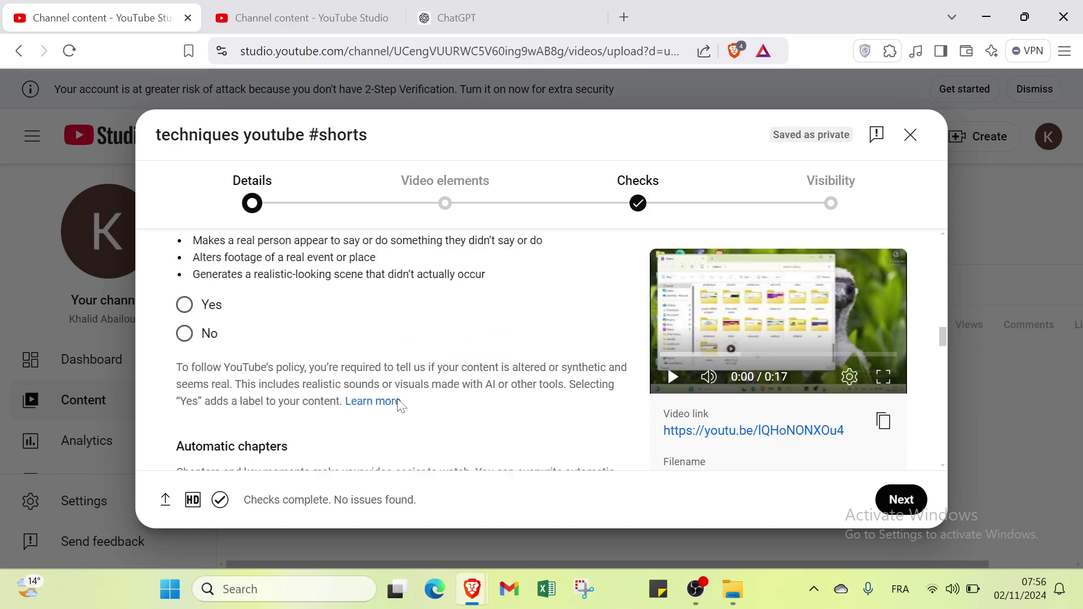
{"action": "scroll", "coordinate": [299, 380], "scroll_direction": "down", "scroll_amount": 10}
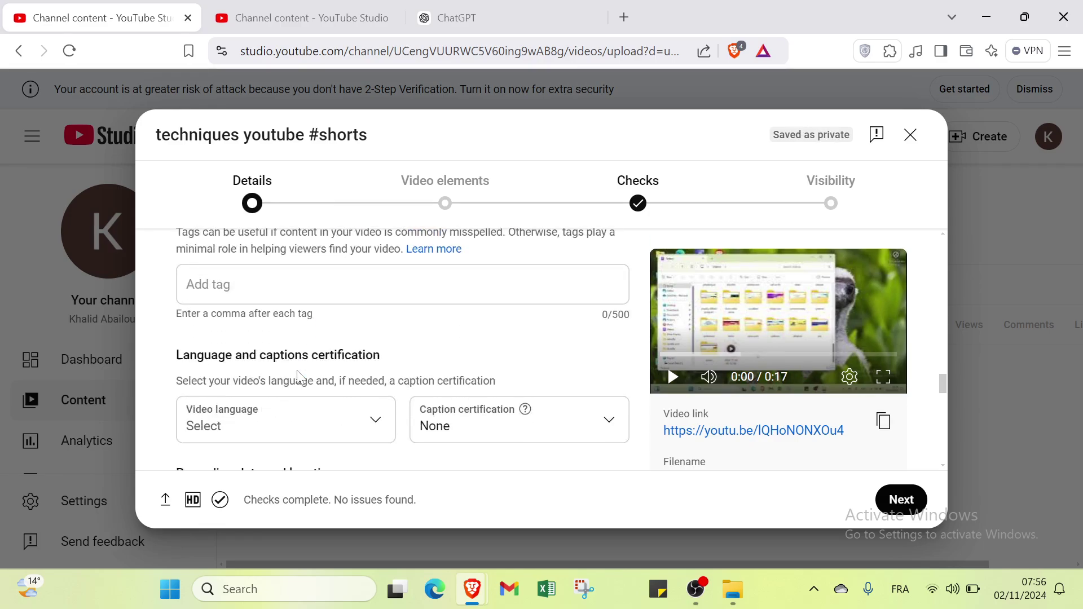
{"action": "scroll", "coordinate": [297, 378], "scroll_direction": "down", "scroll_amount": 10}
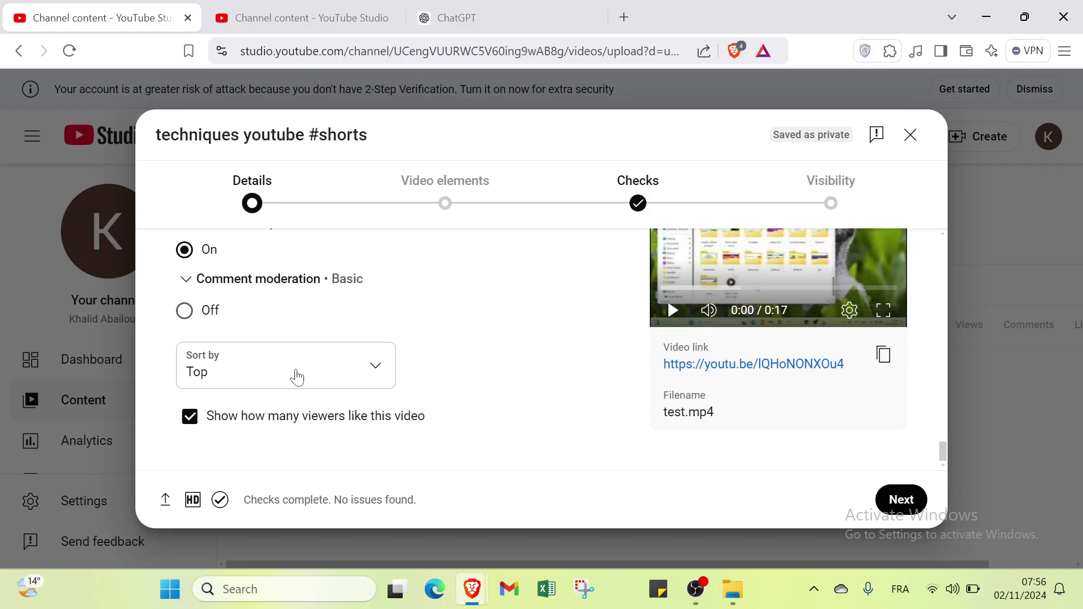
{"action": "scroll", "coordinate": [297, 378], "scroll_direction": "up", "scroll_amount": 20}
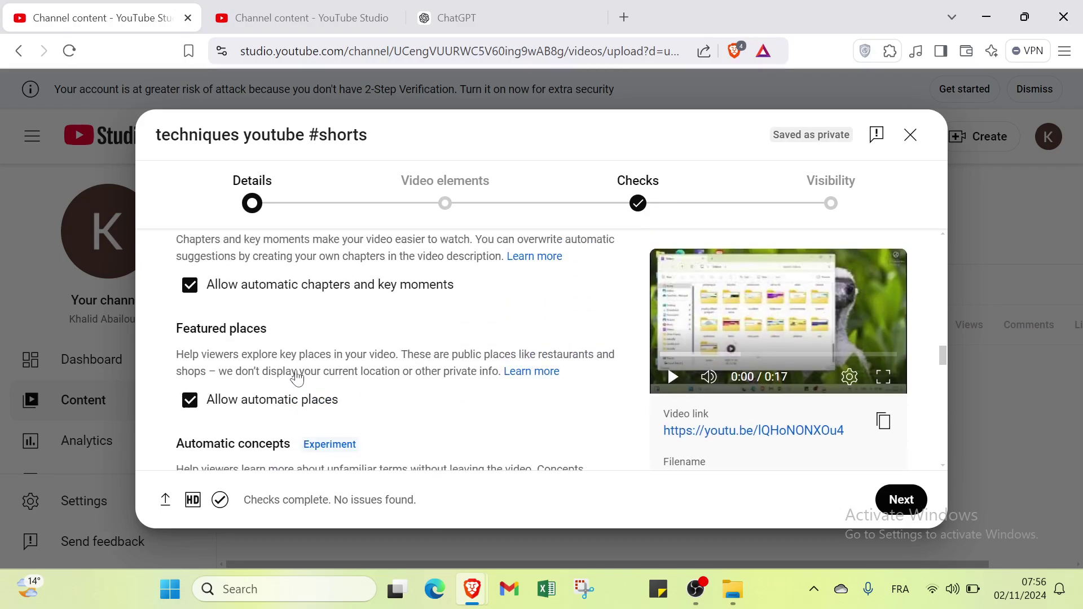
{"action": "scroll", "coordinate": [297, 377], "scroll_direction": "up", "scroll_amount": 2}
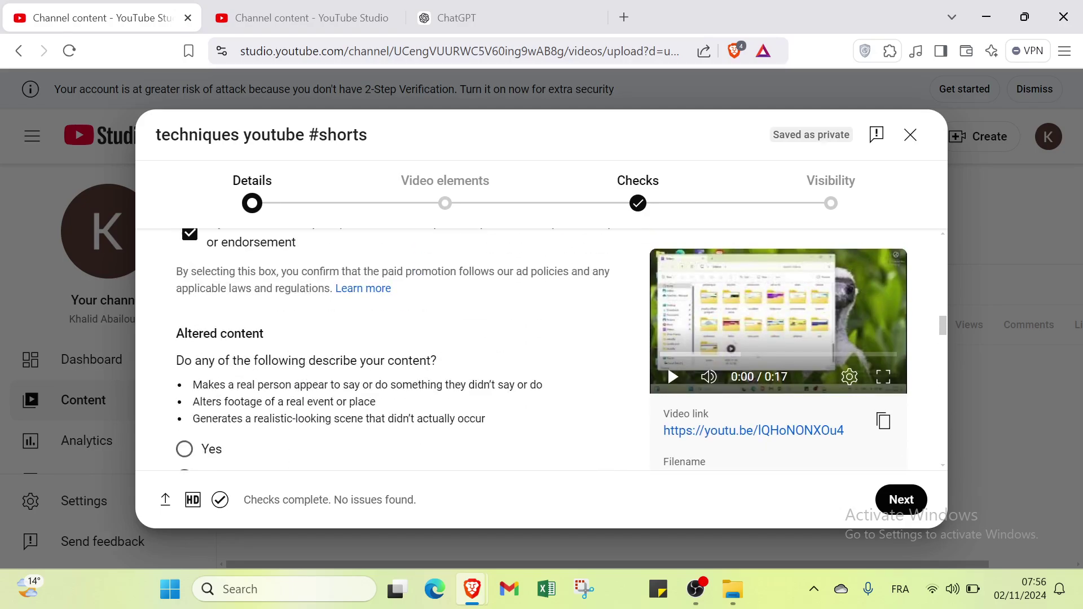
Step: Review Altered content, chapters, places and concepts settings down to the empty Tags field
{"action": "scroll", "coordinate": [245, 377], "scroll_direction": "down", "scroll_amount": 1}
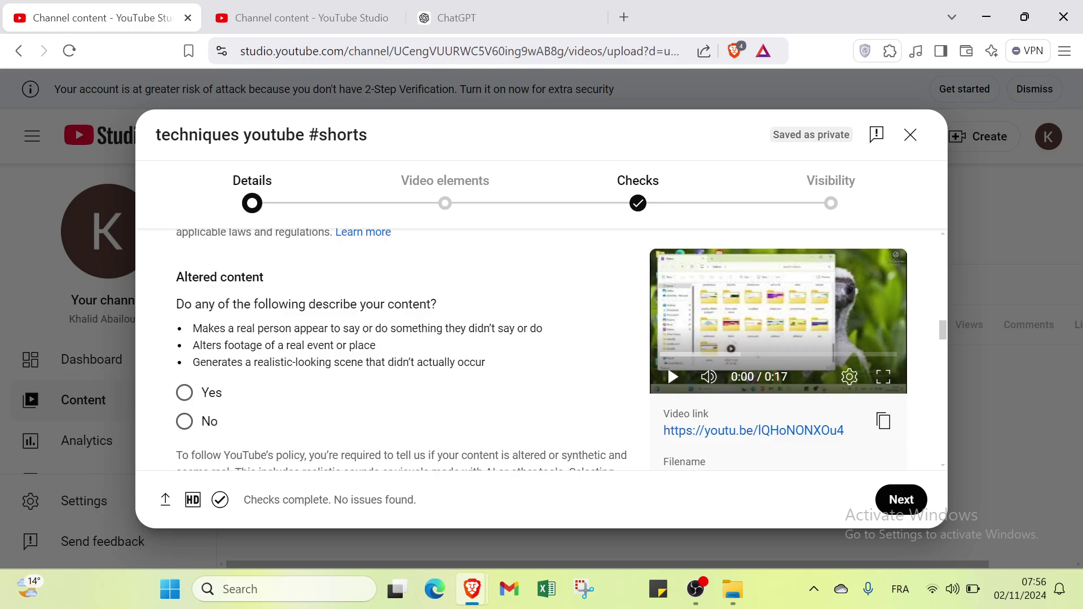
{"action": "scroll", "coordinate": [353, 307], "scroll_direction": "down", "scroll_amount": 2}
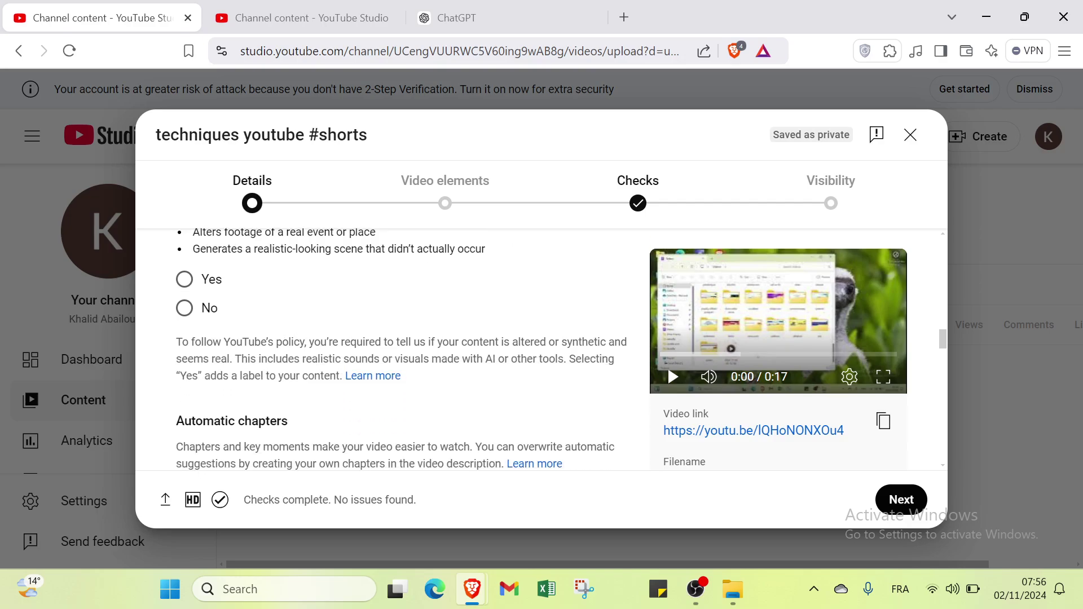
{"action": "scroll", "coordinate": [258, 332], "scroll_direction": "down", "scroll_amount": 1}
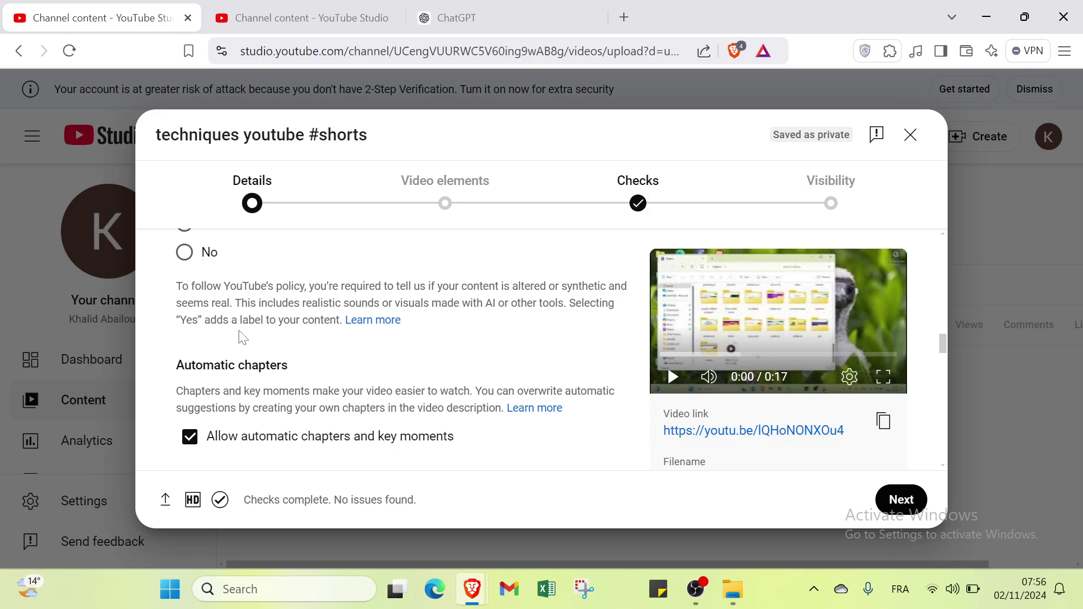
{"action": "scroll", "coordinate": [243, 338], "scroll_direction": "down", "scroll_amount": 3}
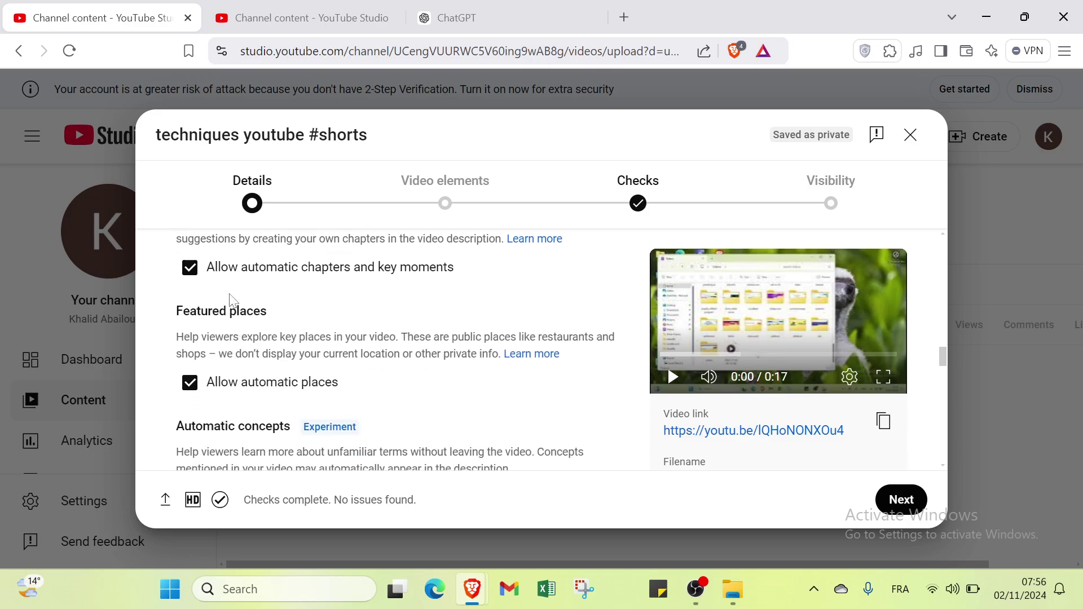
{"action": "scroll", "coordinate": [291, 286], "scroll_direction": "up", "scroll_amount": 1}
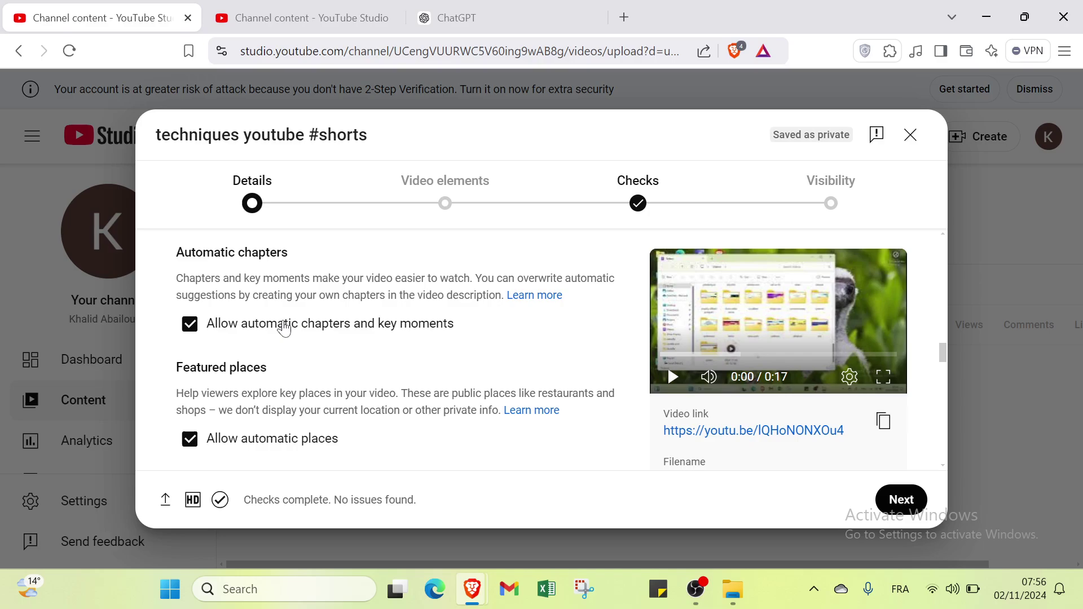
{"action": "scroll", "coordinate": [394, 349], "scroll_direction": "down", "scroll_amount": 1}
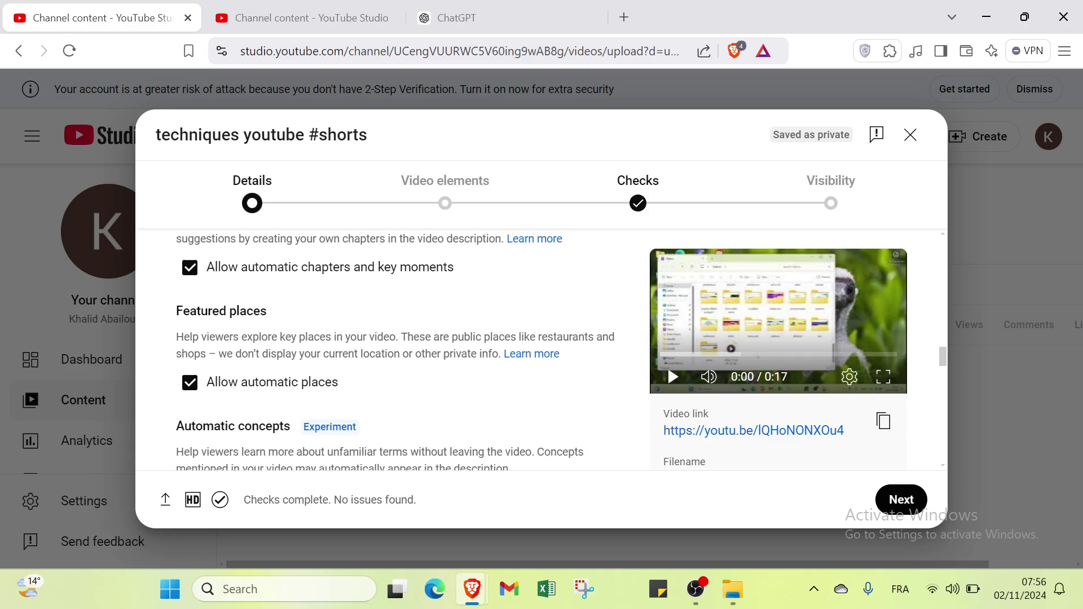
{"action": "scroll", "coordinate": [394, 350], "scroll_direction": "down", "scroll_amount": 2}
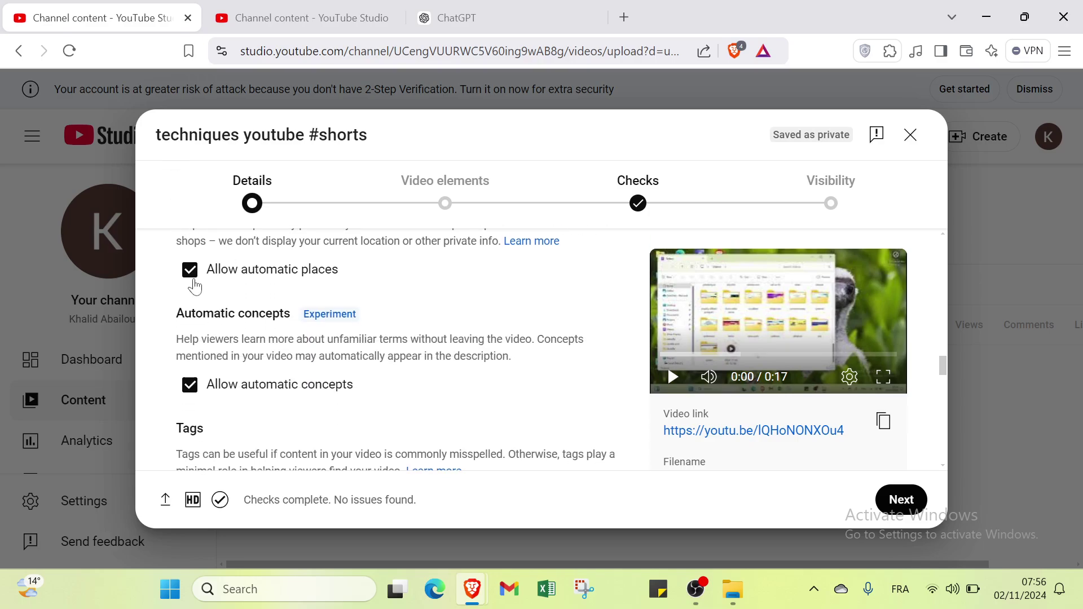
{"action": "scroll", "coordinate": [252, 300], "scroll_direction": "down", "scroll_amount": 1}
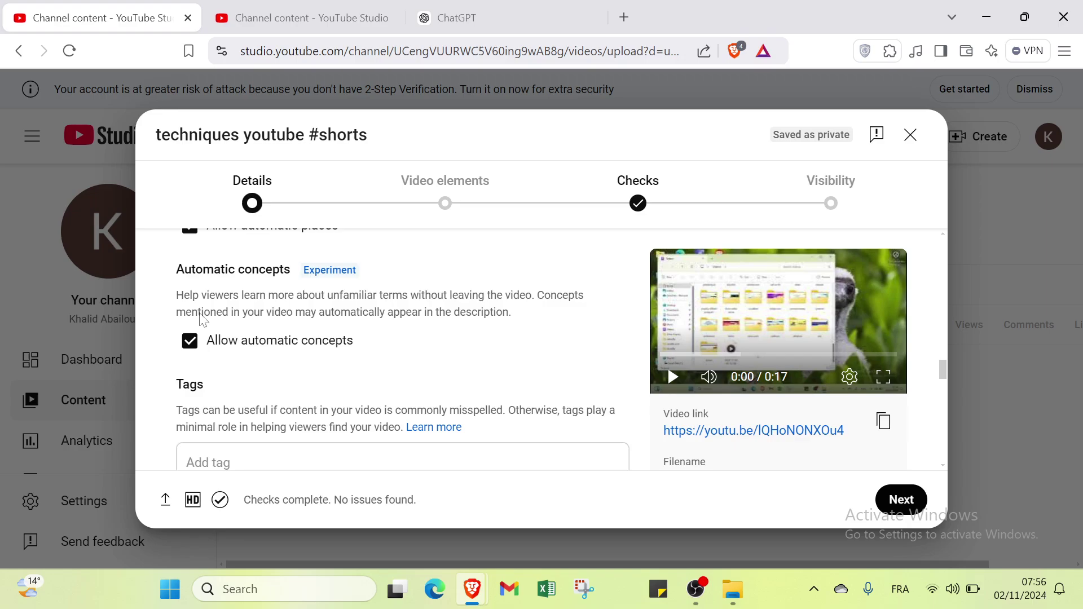
{"action": "scroll", "coordinate": [271, 350], "scroll_direction": "down", "scroll_amount": 1}
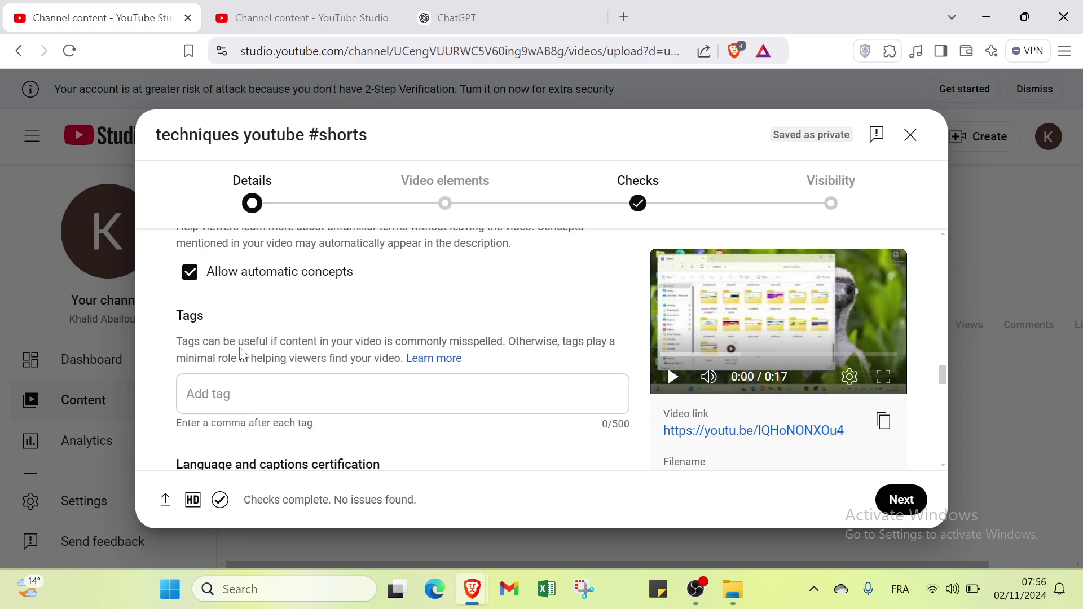
{"action": "scroll", "coordinate": [227, 331], "scroll_direction": "down", "scroll_amount": 1}
Step: Choose English (United States) from the Video language dropdown below Tags
{"action": "left_click", "coordinate": [220, 349]}
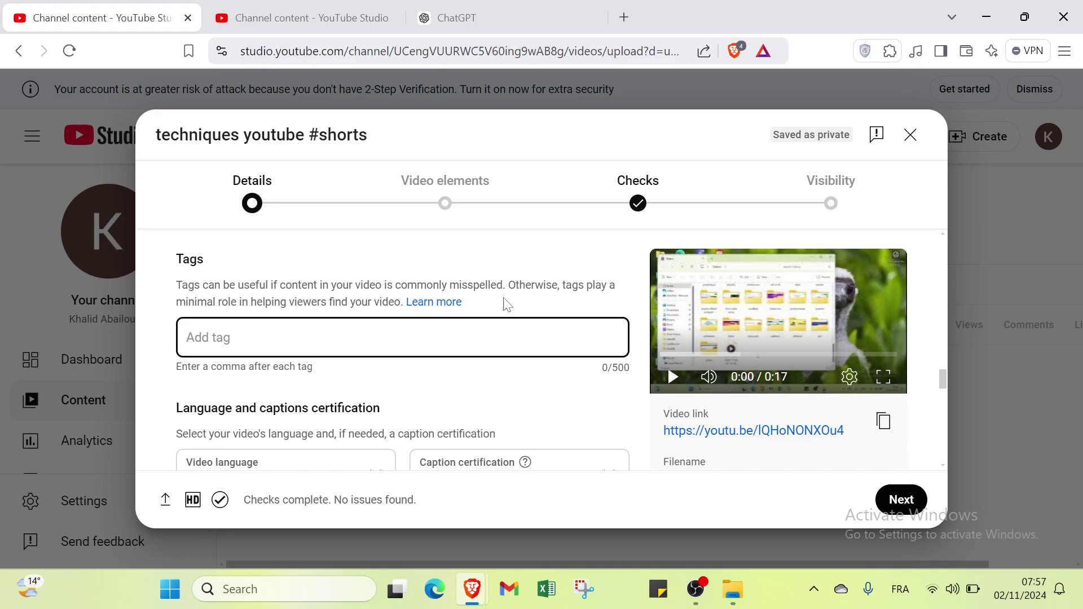
{"action": "scroll", "coordinate": [394, 401], "scroll_direction": "down", "scroll_amount": 4}
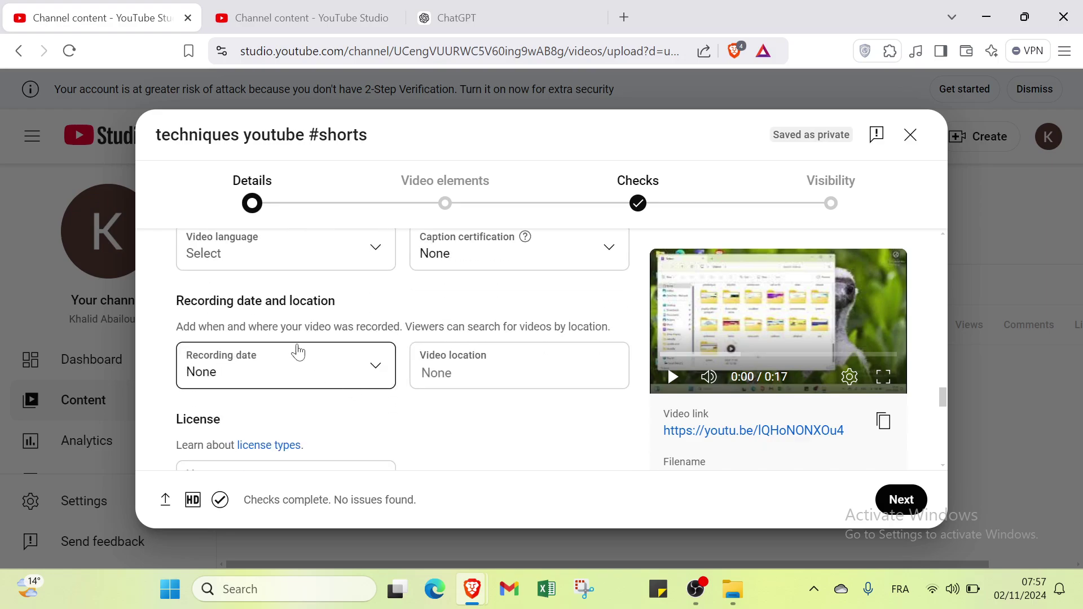
{"action": "scroll", "coordinate": [297, 350], "scroll_direction": "up", "scroll_amount": 3}
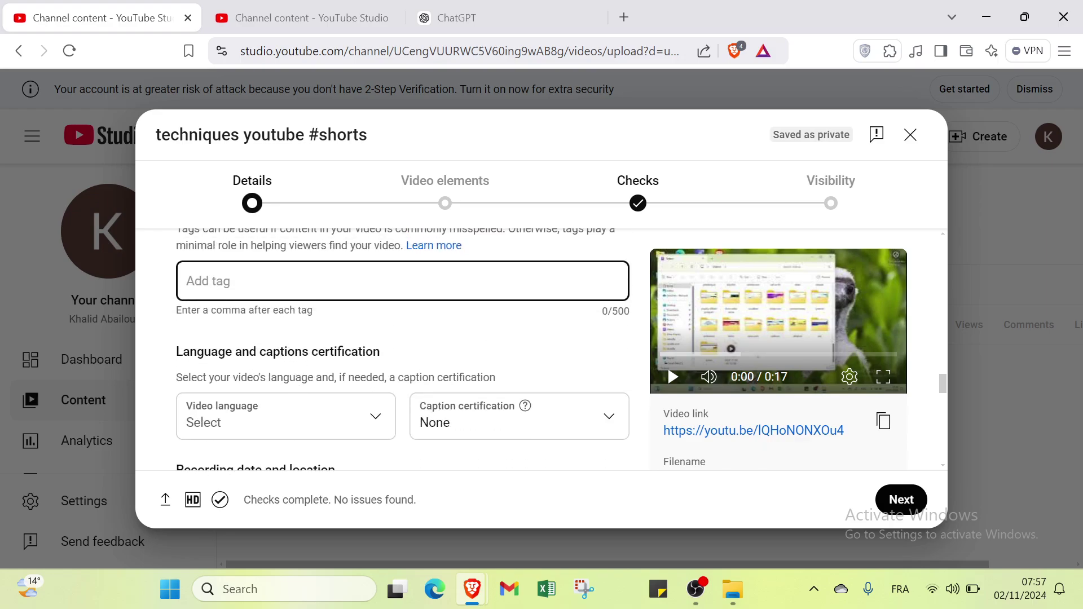
{"action": "scroll", "coordinate": [192, 367], "scroll_direction": "down", "scroll_amount": 1}
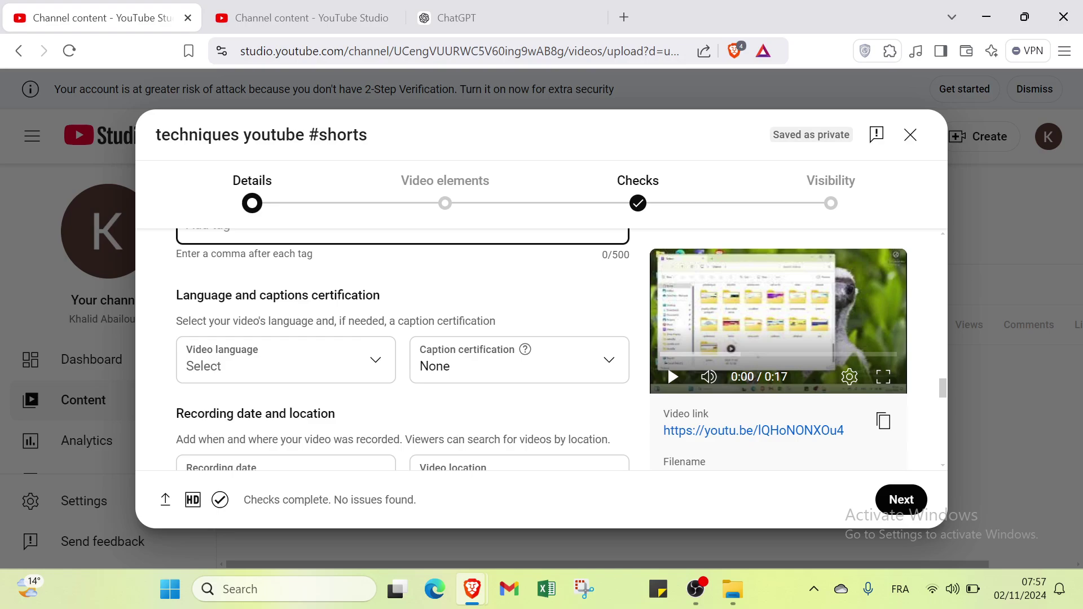
{"action": "left_click", "coordinate": [305, 370]}
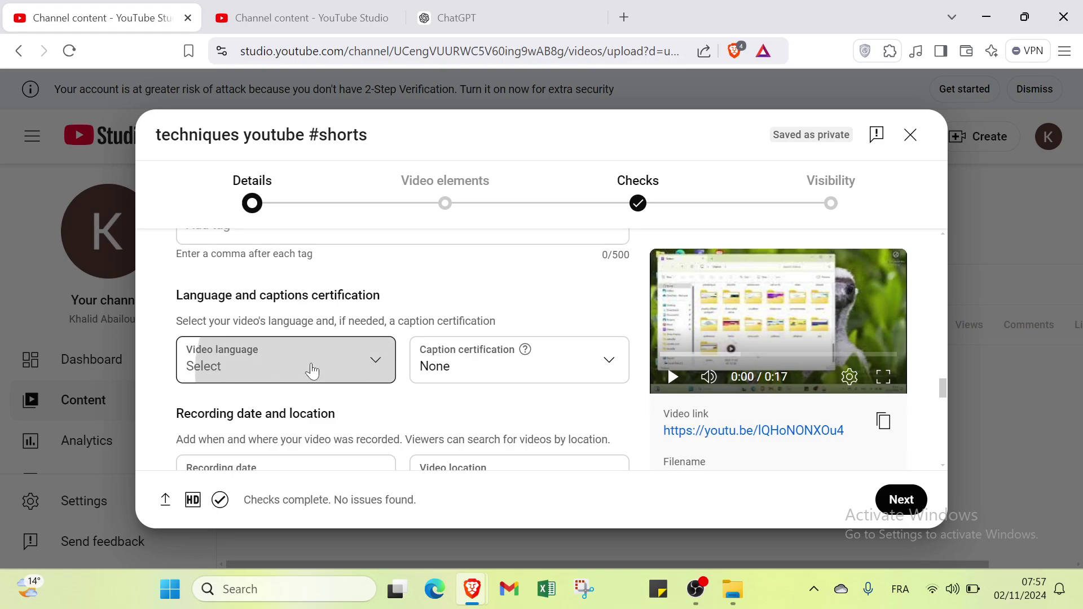
{"action": "scroll", "coordinate": [248, 256], "scroll_direction": "down", "scroll_amount": 14}
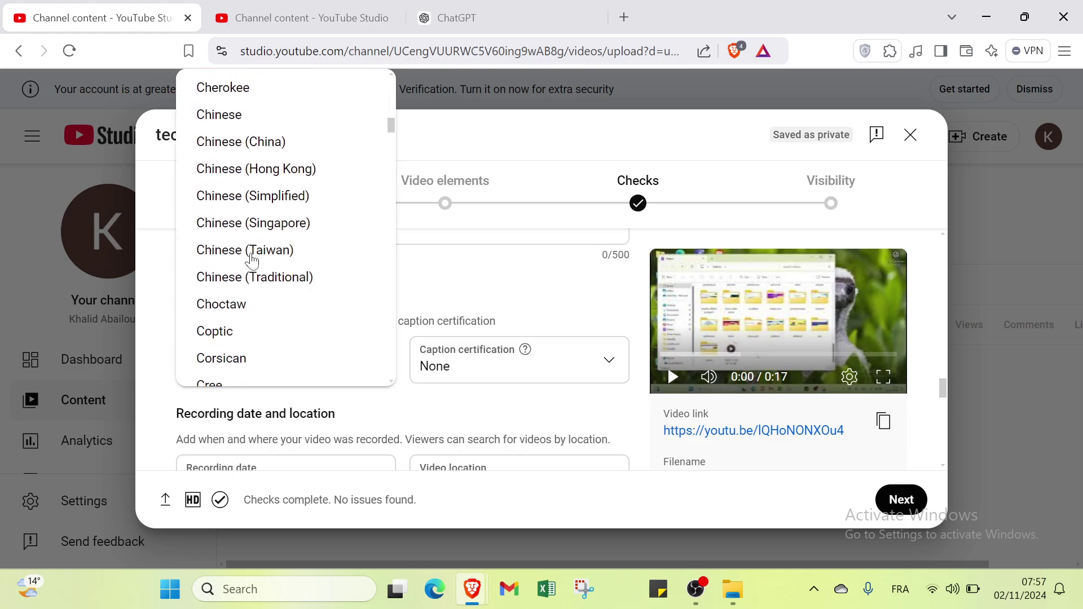
{"action": "scroll", "coordinate": [252, 260], "scroll_direction": "down", "scroll_amount": 12}
{"action": "scroll", "coordinate": [250, 260], "scroll_direction": "up", "scroll_amount": 5}
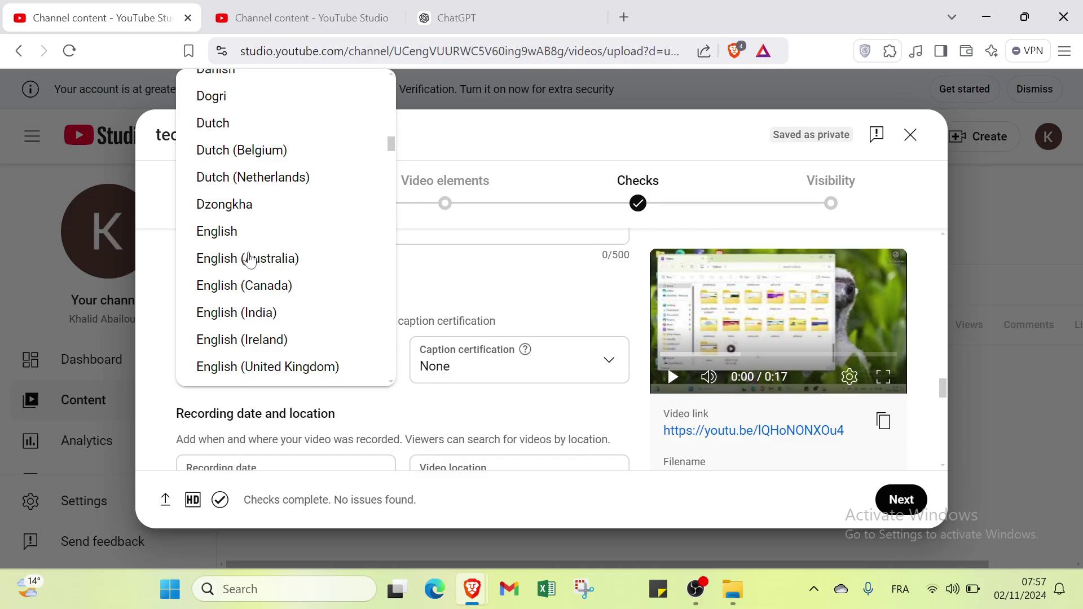
{"action": "scroll", "coordinate": [242, 361], "scroll_direction": "down", "scroll_amount": 2}
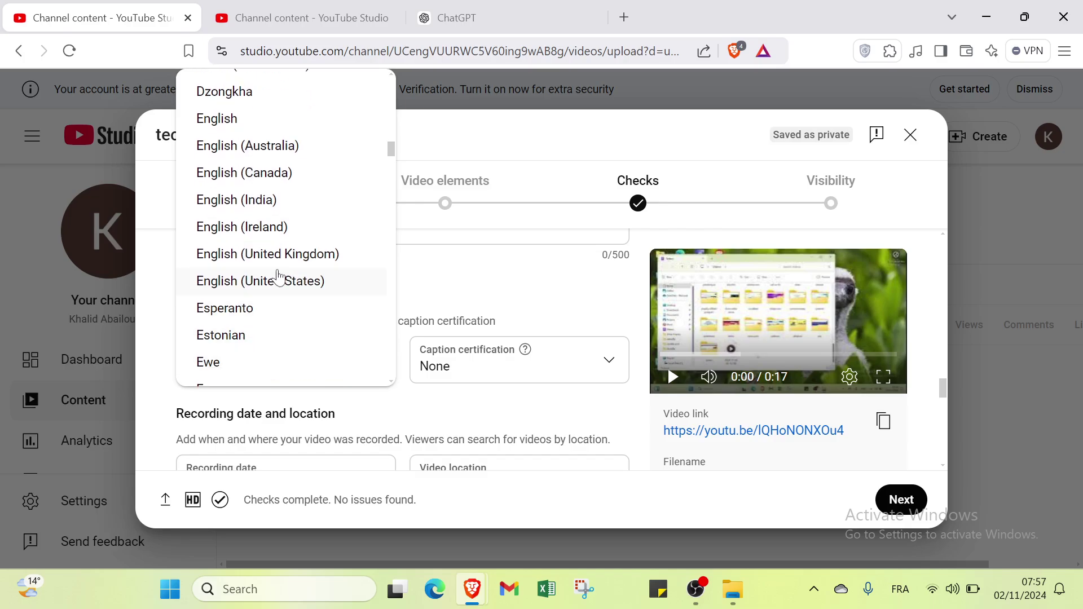
{"action": "left_click", "coordinate": [278, 280]}
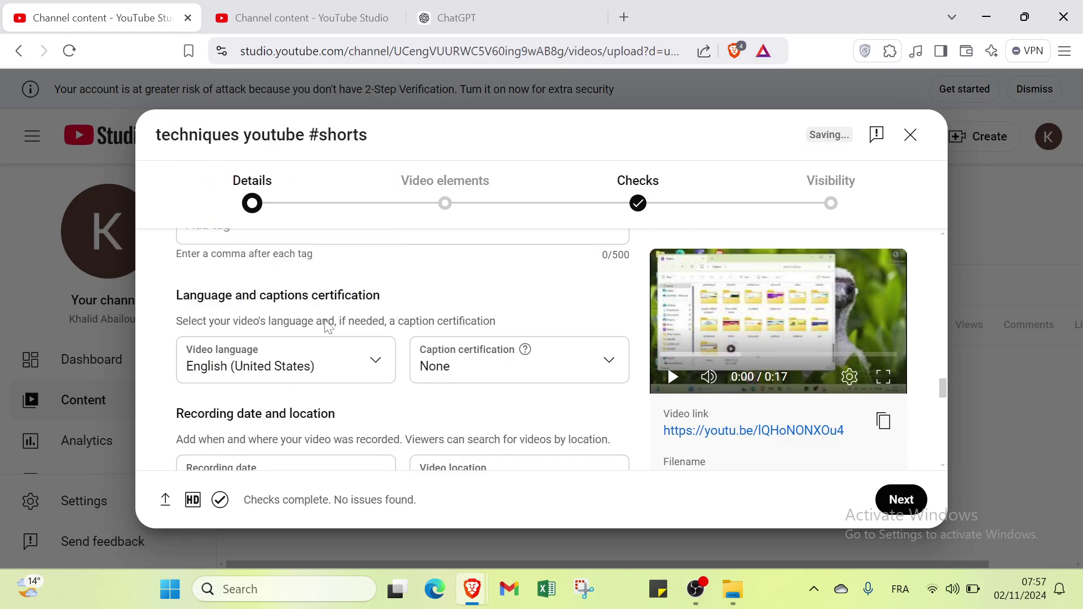
{"action": "left_click", "coordinate": [495, 381]}
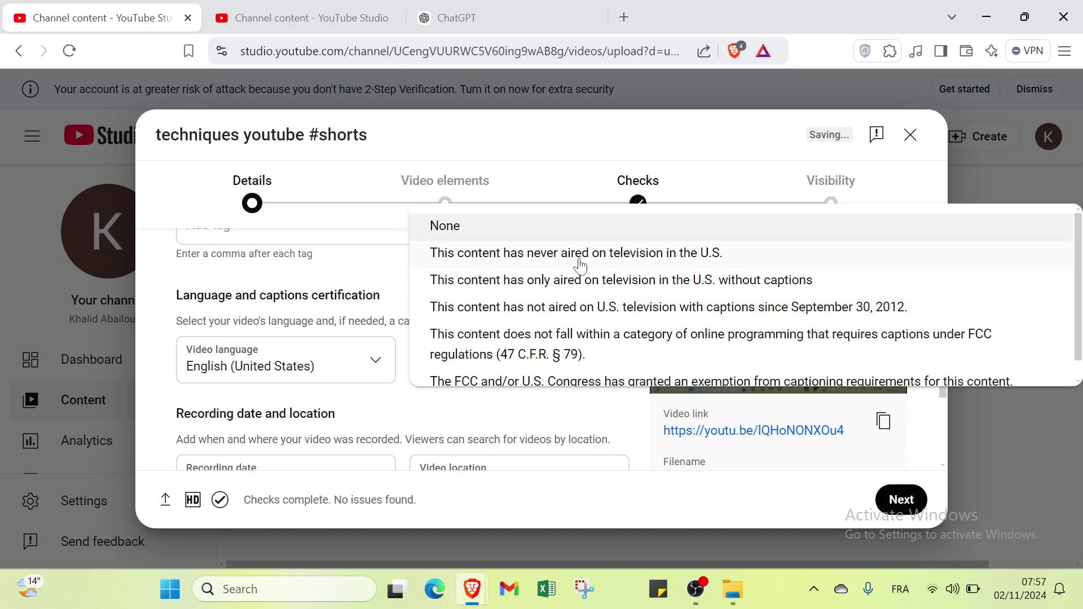
{"action": "left_click", "coordinate": [556, 414]}
{"action": "scroll", "coordinate": [363, 411], "scroll_direction": "down", "scroll_amount": 1}
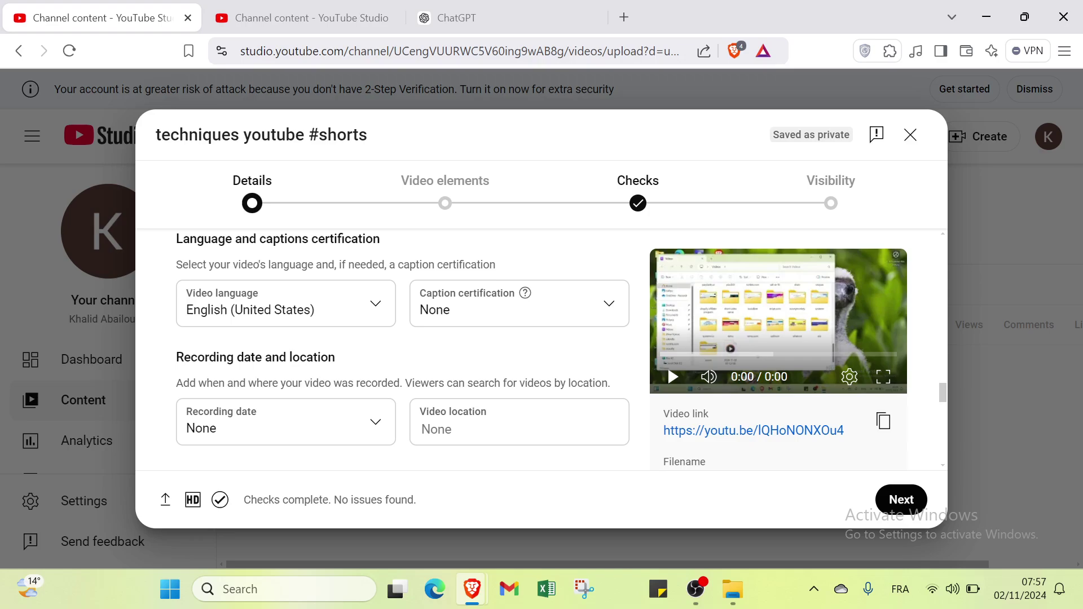
{"action": "scroll", "coordinate": [265, 377], "scroll_direction": "down", "scroll_amount": 1}
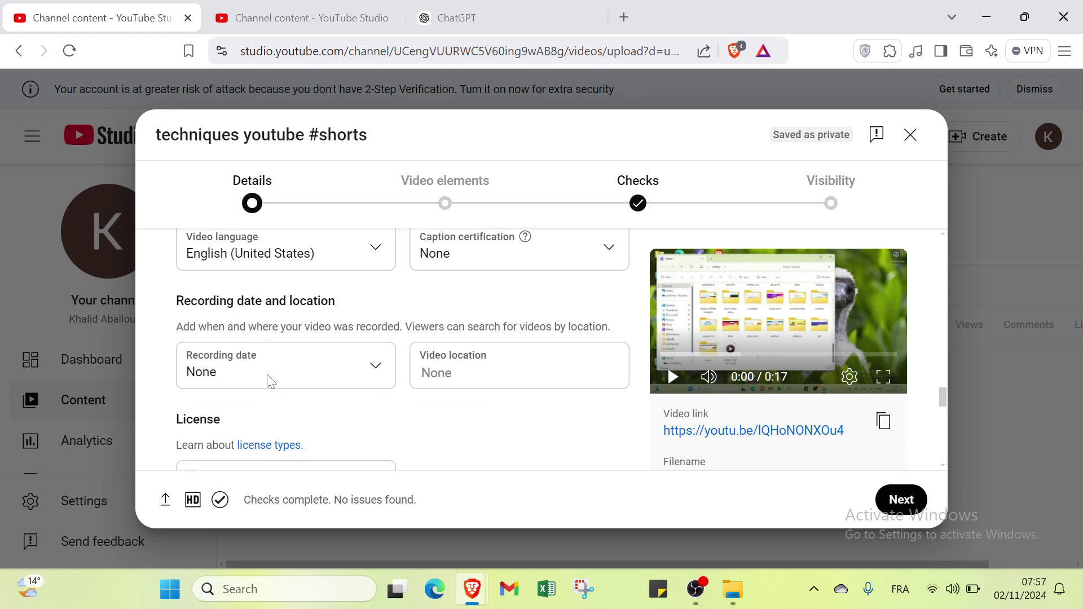
{"action": "left_click", "coordinate": [261, 372]}
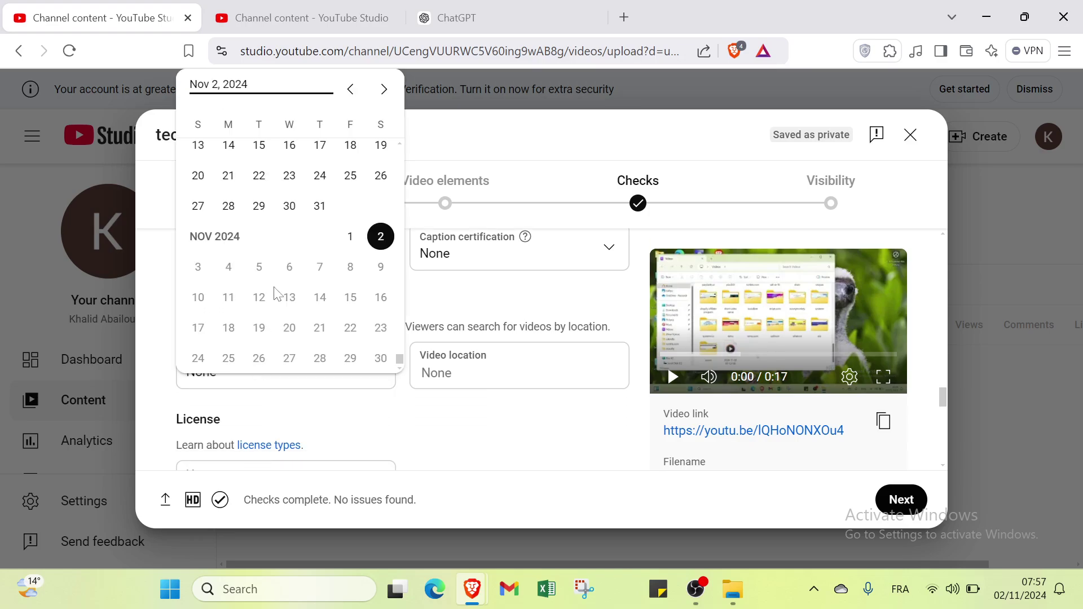
{"action": "left_click", "coordinate": [450, 399]}
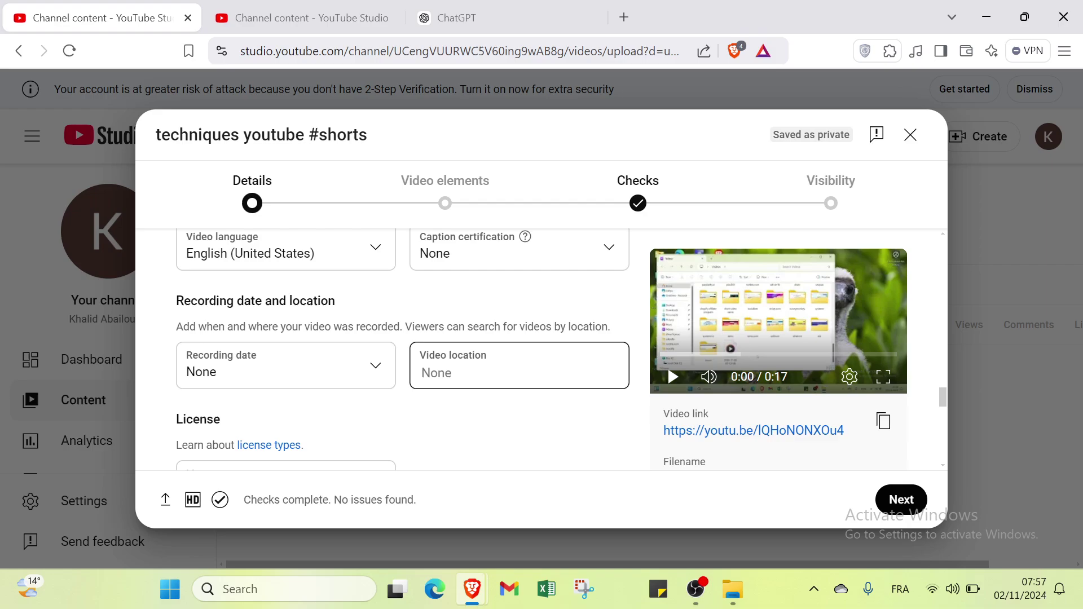
{"action": "left_click", "coordinate": [451, 372]}
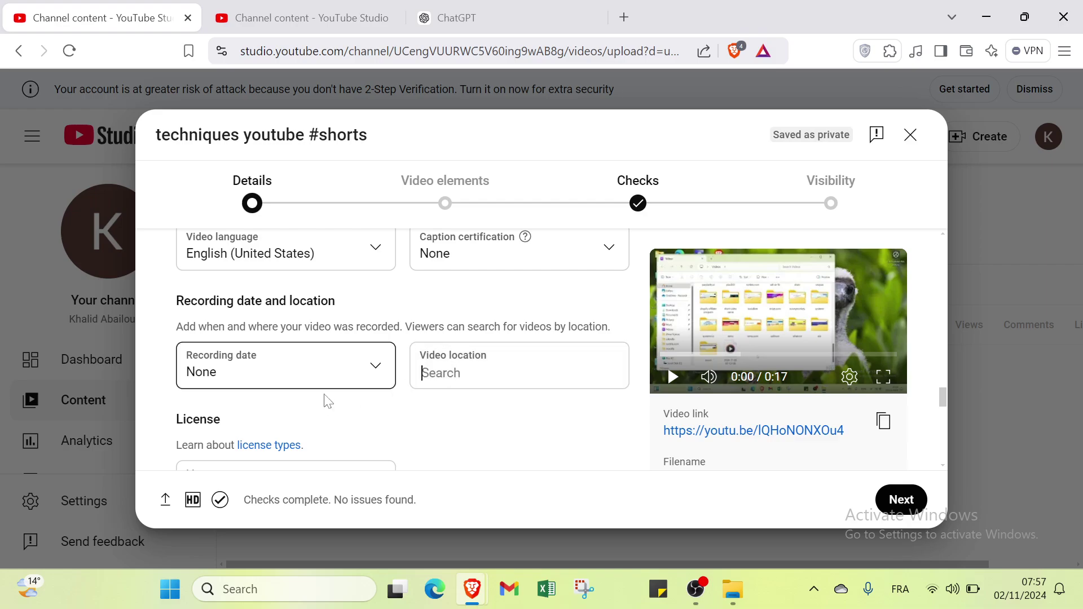
{"action": "scroll", "coordinate": [322, 400], "scroll_direction": "down", "scroll_amount": 2}
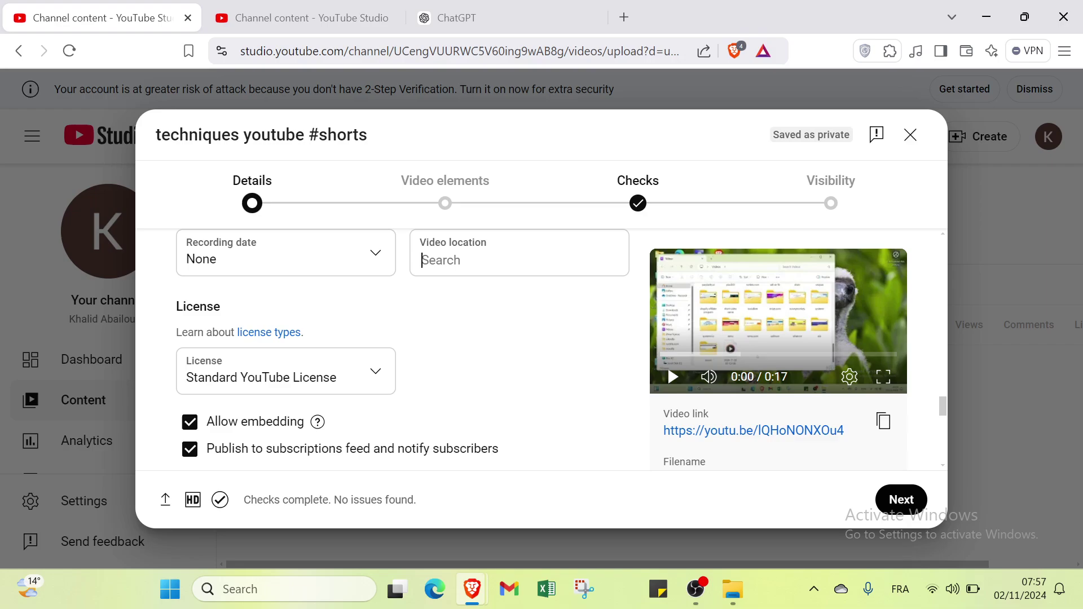
{"action": "left_click", "coordinate": [225, 373]}
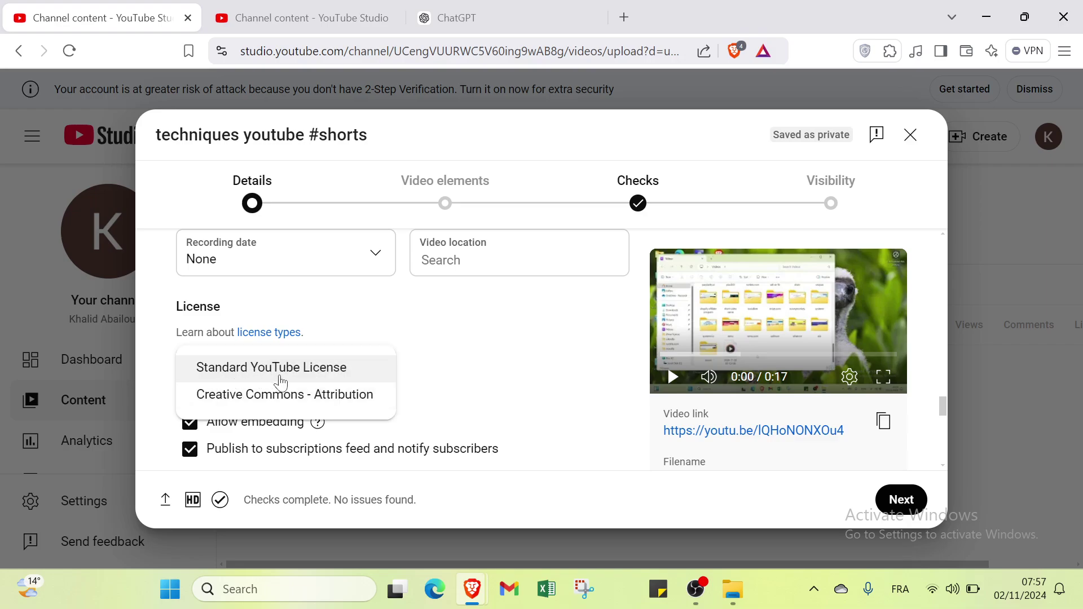
{"action": "left_click", "coordinate": [475, 355]}
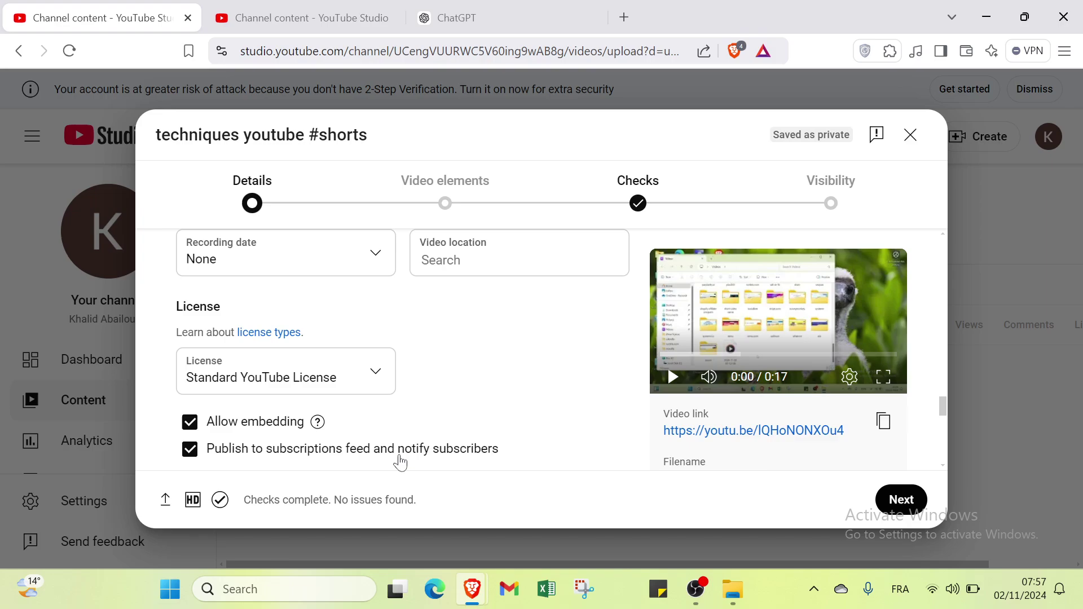
{"action": "scroll", "coordinate": [410, 466], "scroll_direction": "down", "scroll_amount": 2}
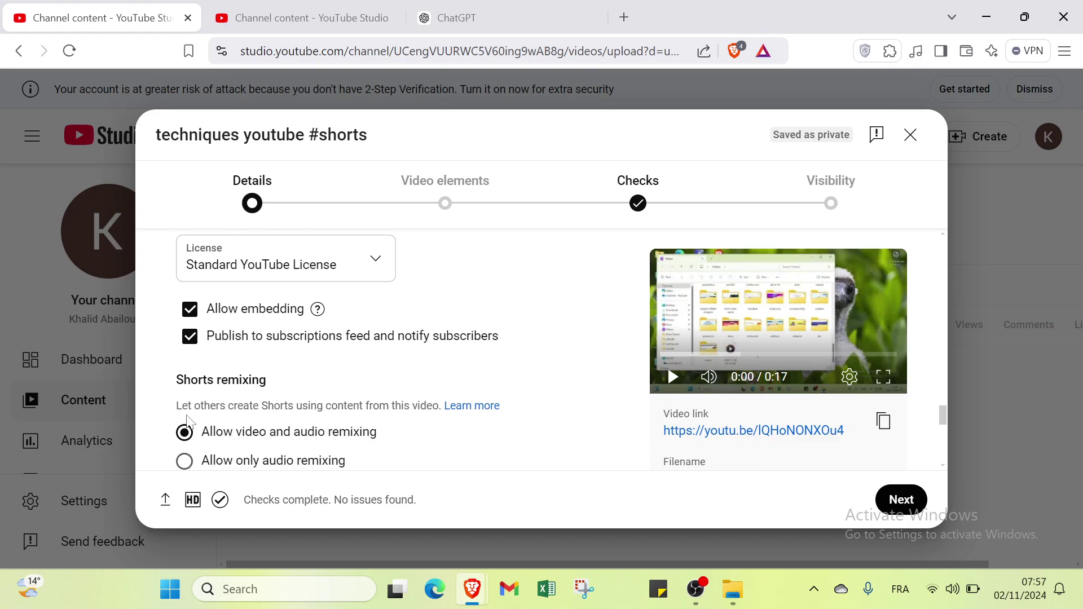
{"action": "scroll", "coordinate": [188, 420], "scroll_direction": "down", "scroll_amount": 1}
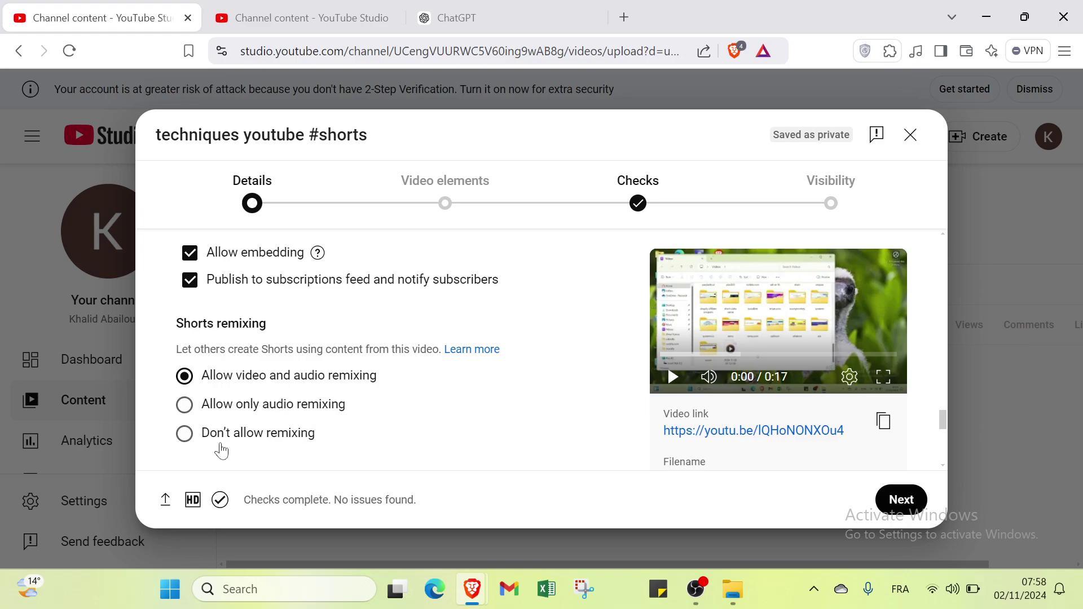
{"action": "scroll", "coordinate": [282, 420], "scroll_direction": "down", "scroll_amount": 2}
{"action": "scroll", "coordinate": [281, 414], "scroll_direction": "down", "scroll_amount": 1}
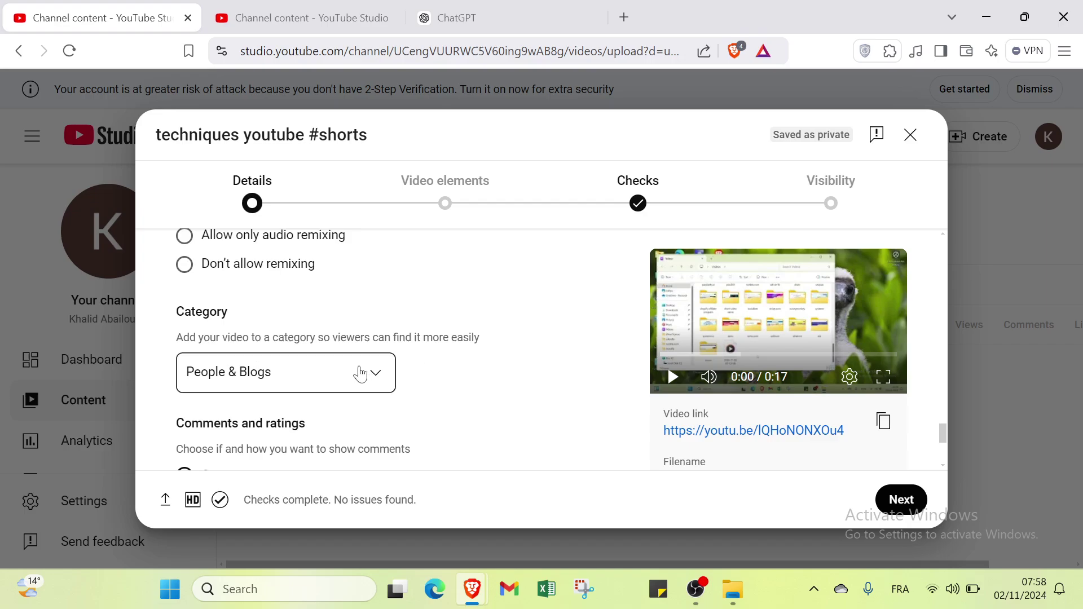
Step: Keep category People & Blogs, comments sorted by Top, and like counts visible, then continue
{"action": "left_click", "coordinate": [338, 374]}
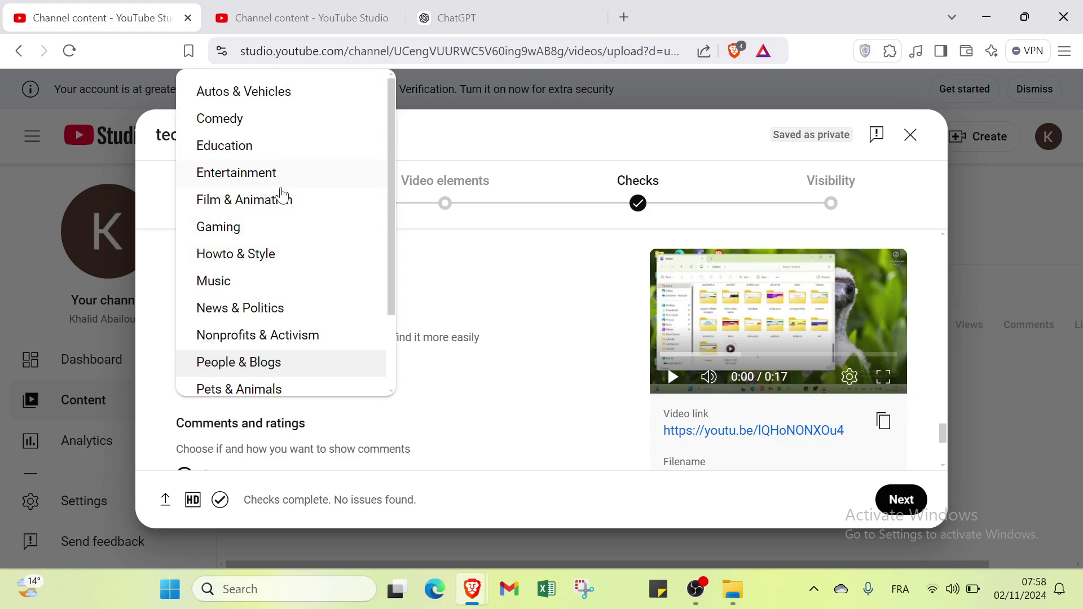
{"action": "left_click", "coordinate": [441, 267]}
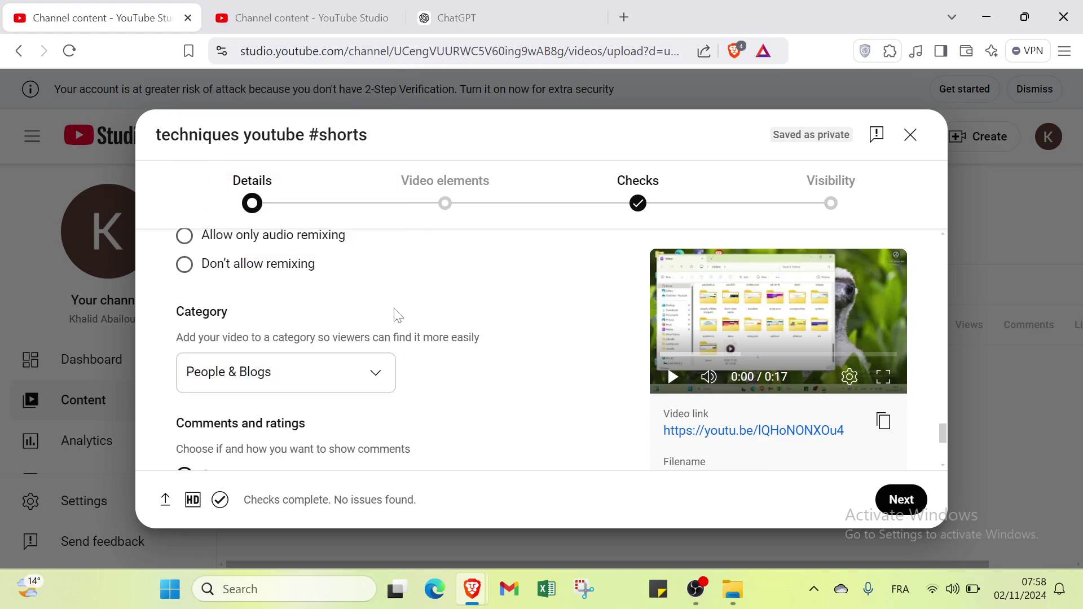
{"action": "scroll", "coordinate": [297, 358], "scroll_direction": "down", "scroll_amount": 2}
{"action": "scroll", "coordinate": [226, 347], "scroll_direction": "down", "scroll_amount": 1}
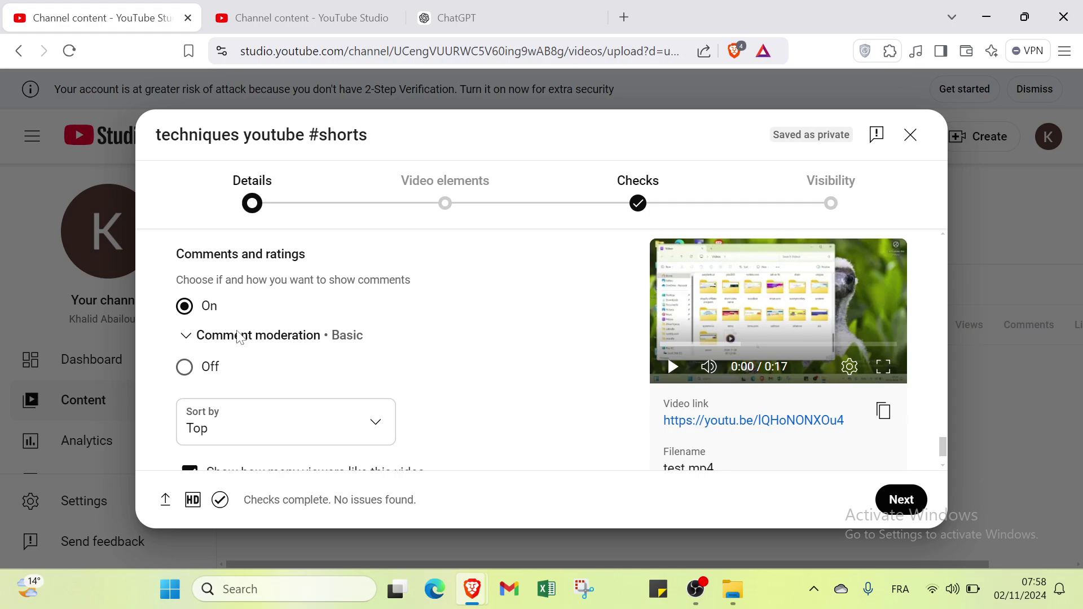
{"action": "scroll", "coordinate": [194, 379], "scroll_direction": "down", "scroll_amount": 1}
{"action": "left_click", "coordinate": [192, 379]}
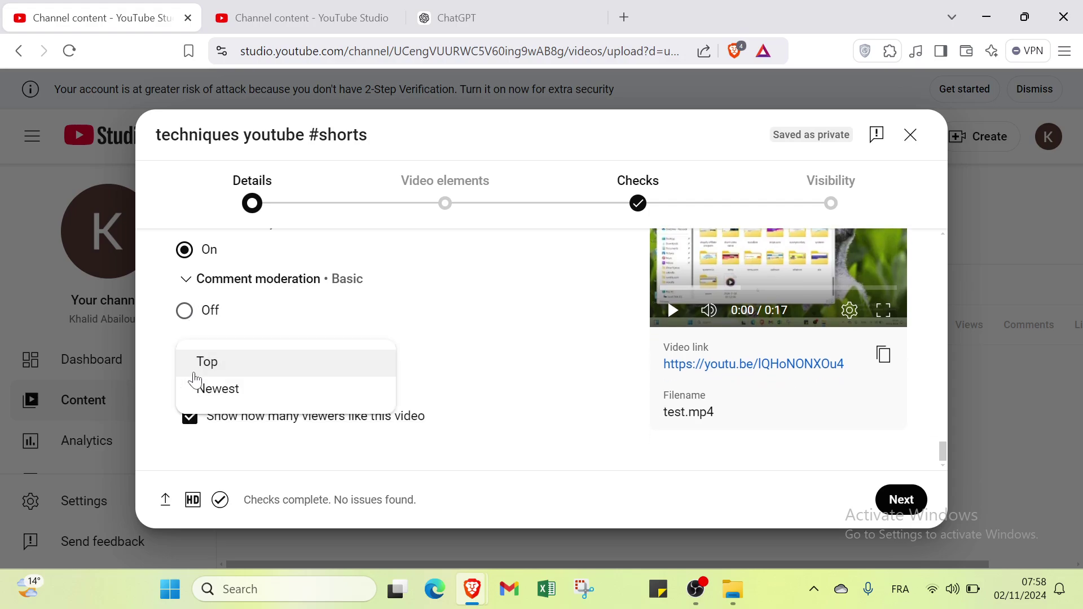
{"action": "left_click", "coordinate": [435, 350]}
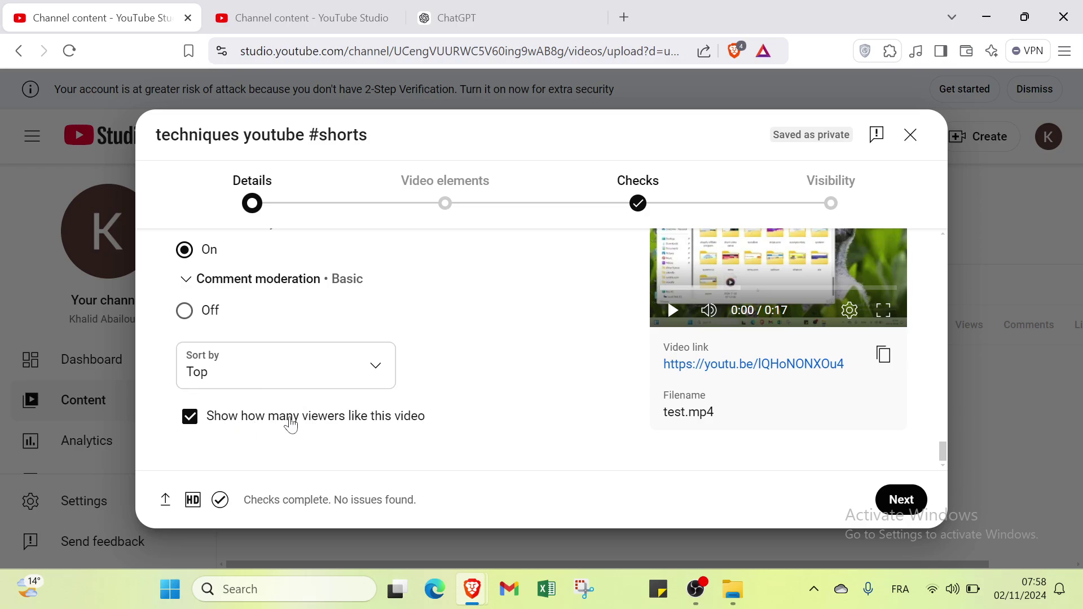
{"action": "left_click", "coordinate": [357, 418]}
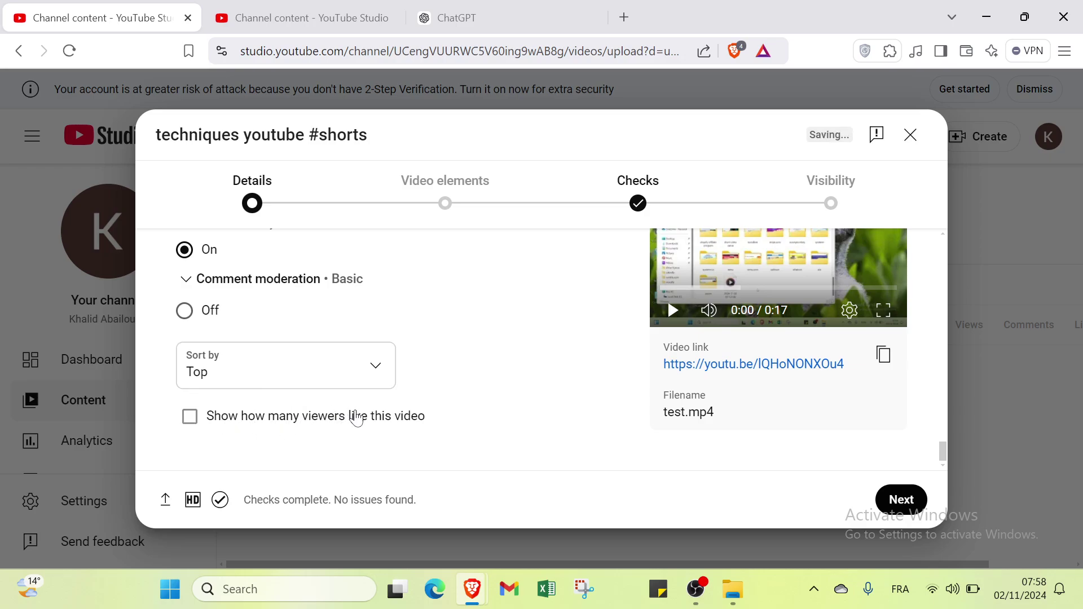
{"action": "left_click", "coordinate": [356, 418]}
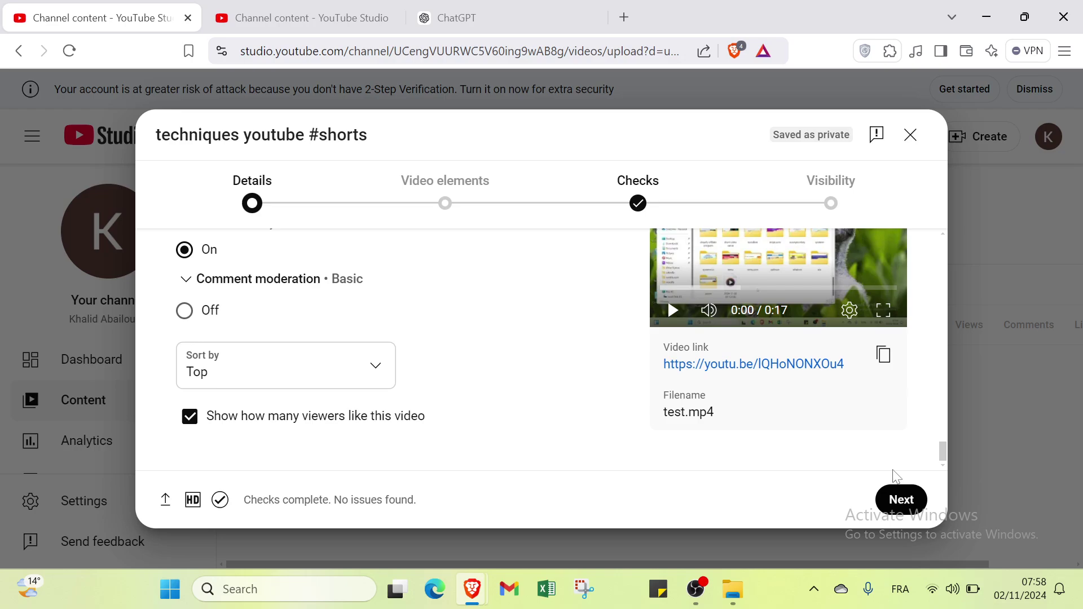
{"action": "left_click", "coordinate": [901, 498]}
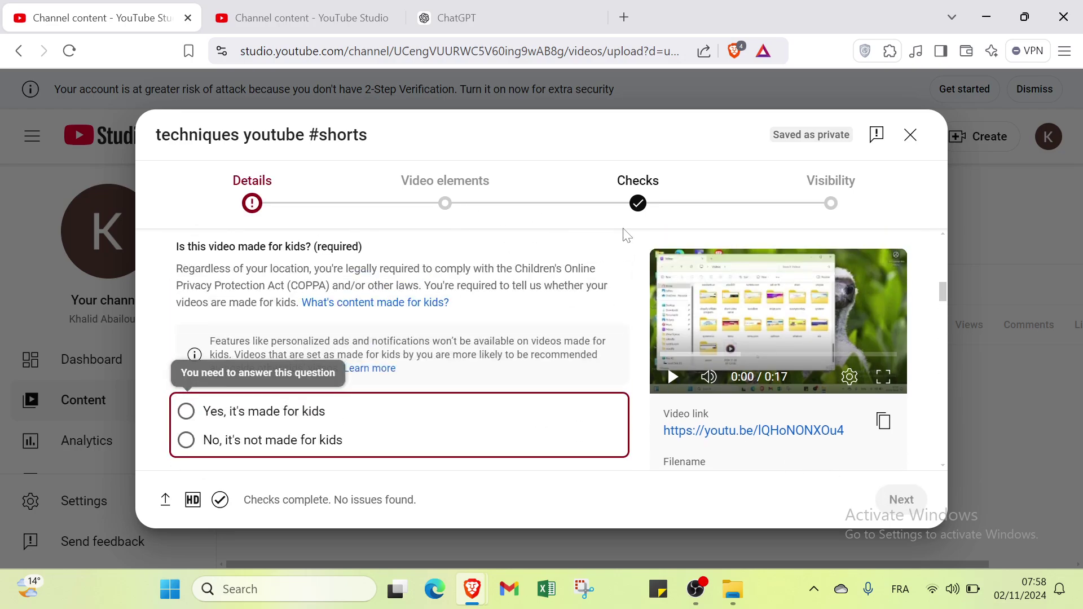
Step: Select 'No, it's not made for kids' and continue to Video elements
{"action": "scroll", "coordinate": [460, 283], "scroll_direction": "down", "scroll_amount": 3}
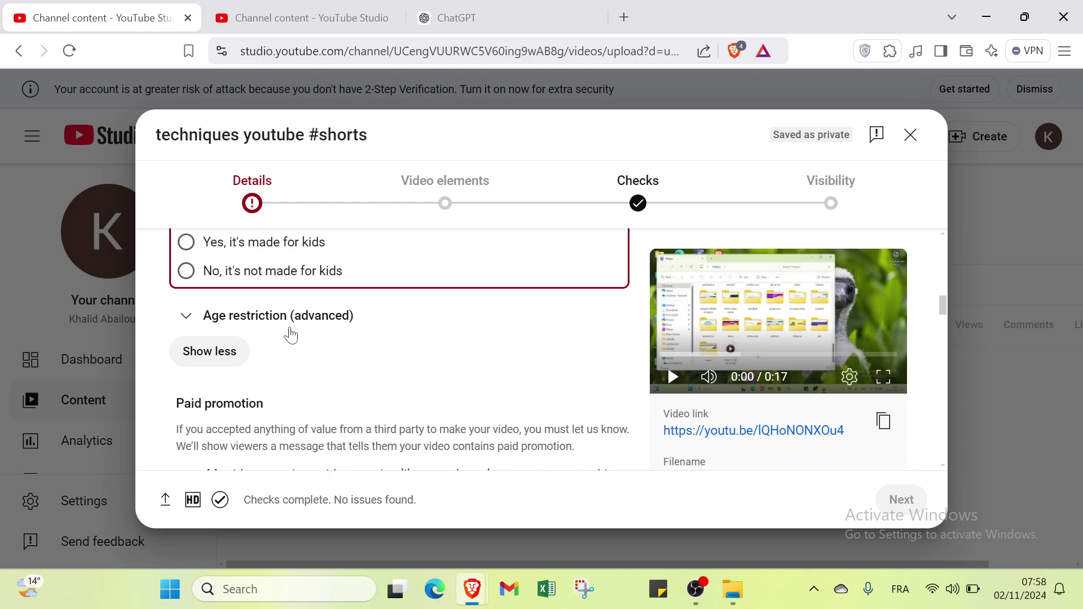
{"action": "left_click", "coordinate": [187, 271]}
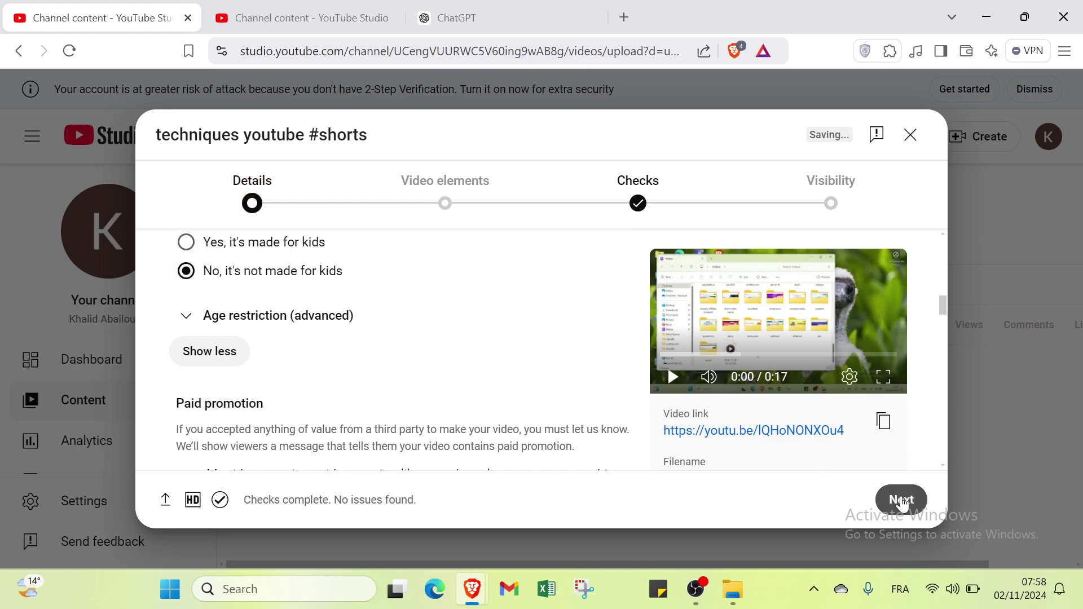
{"action": "left_click", "coordinate": [899, 500]}
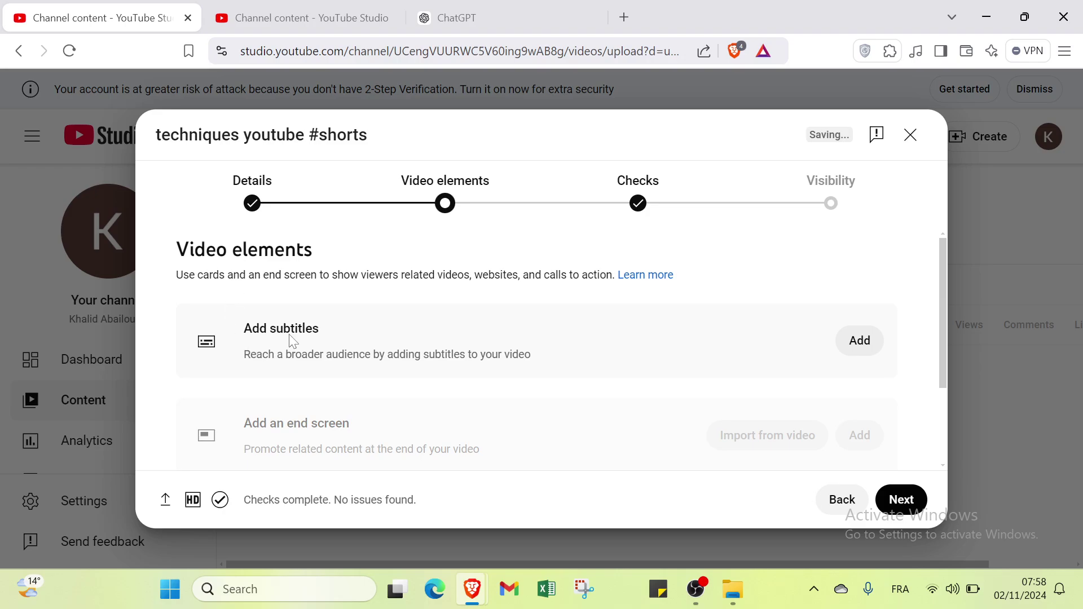
Step: Open and close the subtitle editor without adding captions, then advance to Checks
{"action": "scroll", "coordinate": [290, 339], "scroll_direction": "down", "scroll_amount": 1}
{"action": "scroll", "coordinate": [293, 389], "scroll_direction": "down", "scroll_amount": 1}
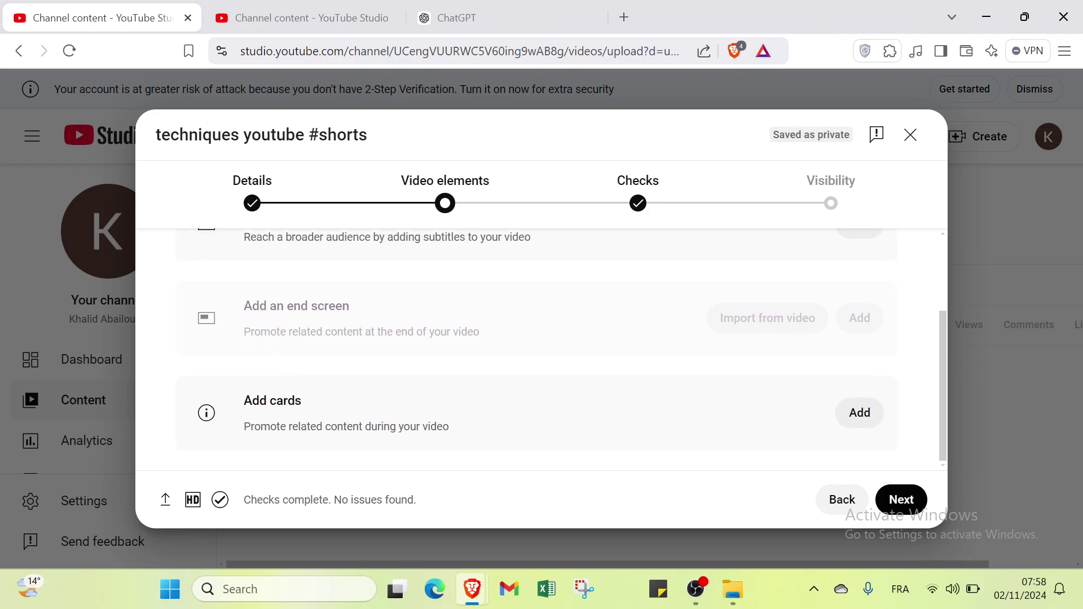
{"action": "scroll", "coordinate": [541, 350], "scroll_direction": "up", "scroll_amount": 2}
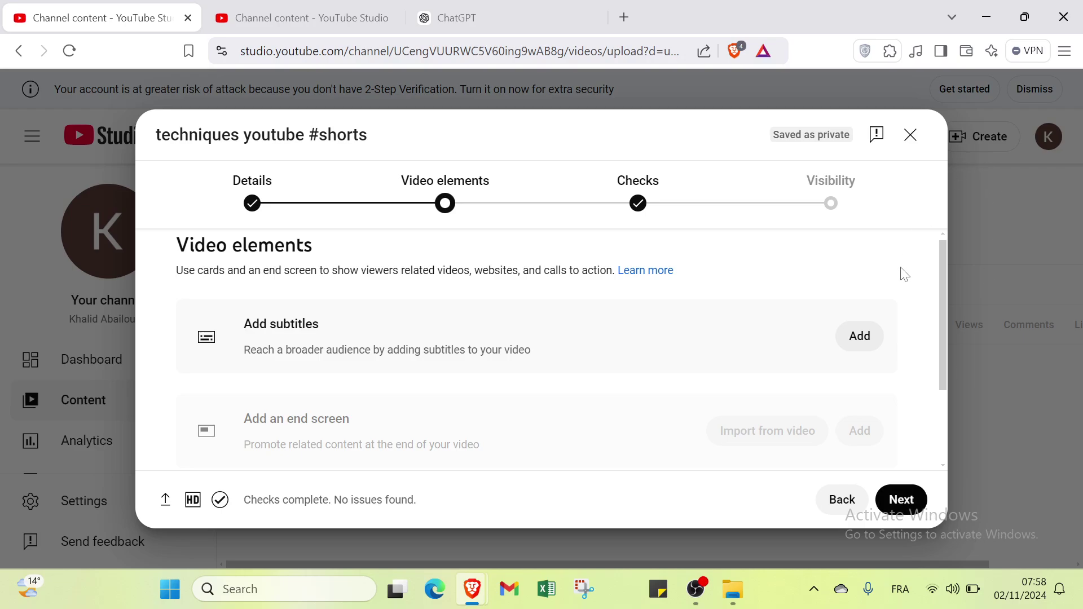
{"action": "left_click", "coordinate": [863, 337]}
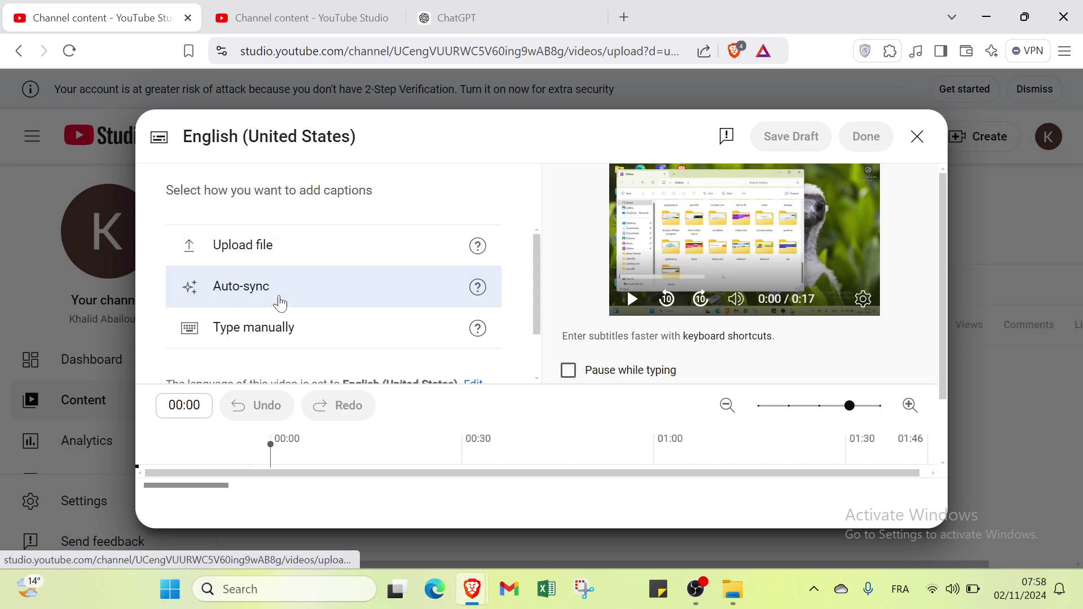
{"action": "scroll", "coordinate": [282, 310], "scroll_direction": "down", "scroll_amount": 1}
{"action": "scroll", "coordinate": [285, 316], "scroll_direction": "up", "scroll_amount": 1}
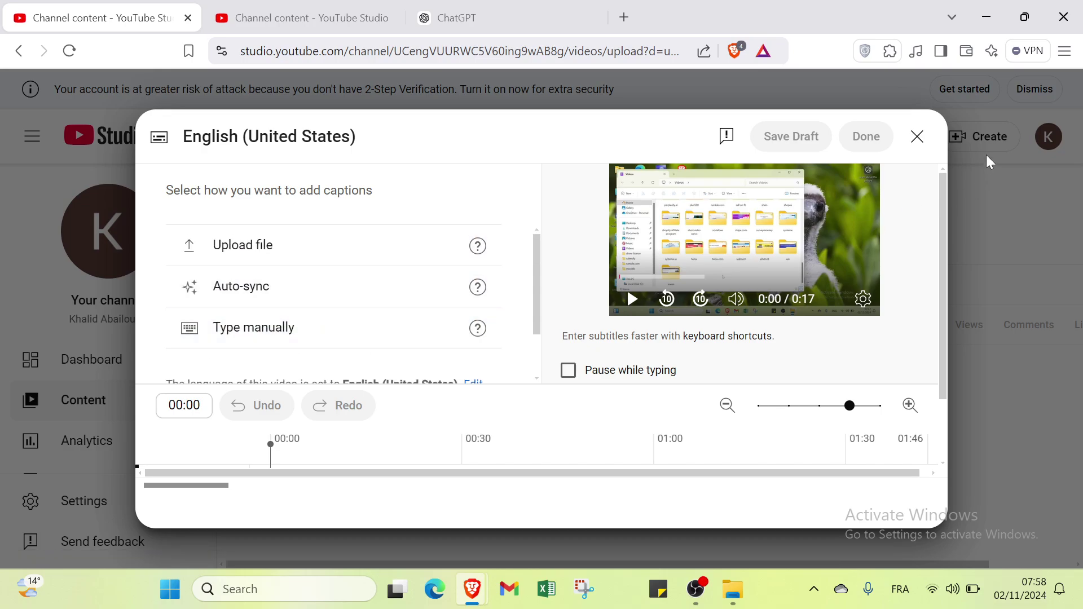
{"action": "left_click", "coordinate": [917, 136]}
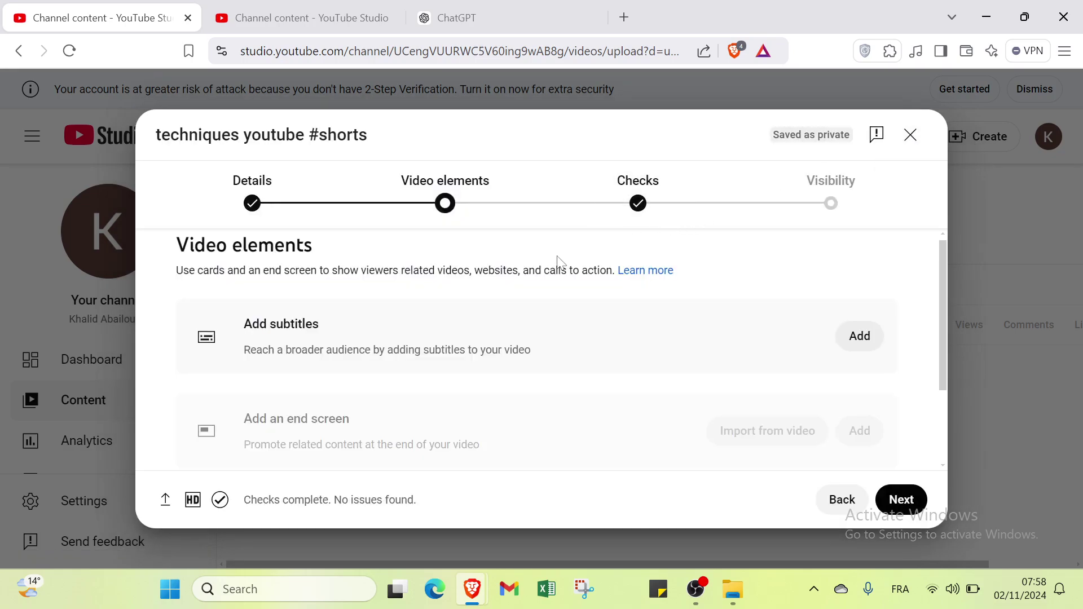
{"action": "left_click", "coordinate": [886, 496]}
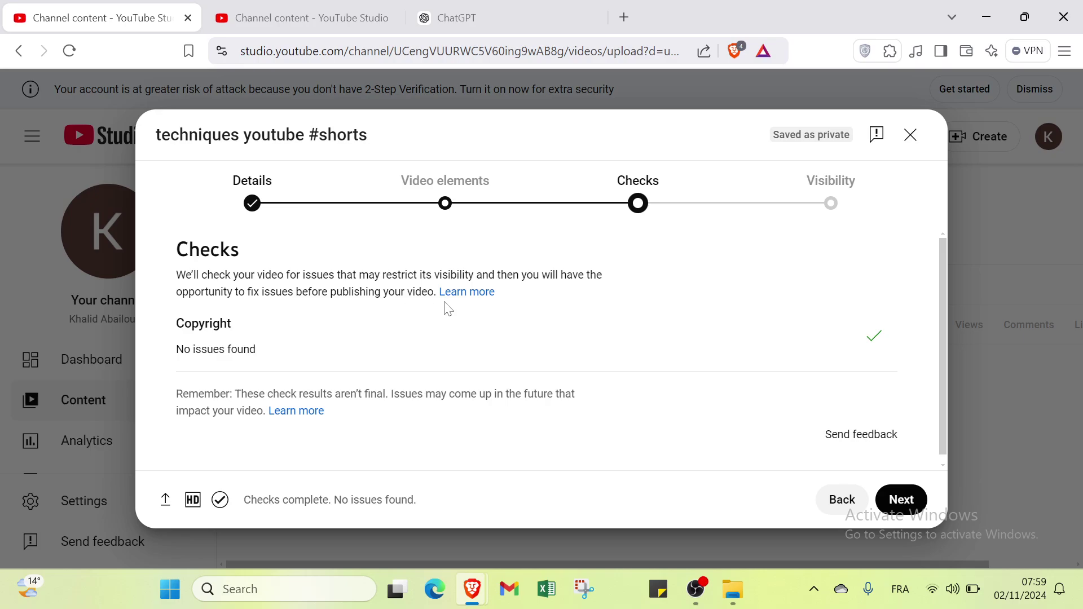
{"action": "scroll", "coordinate": [448, 312], "scroll_direction": "down", "scroll_amount": 1}
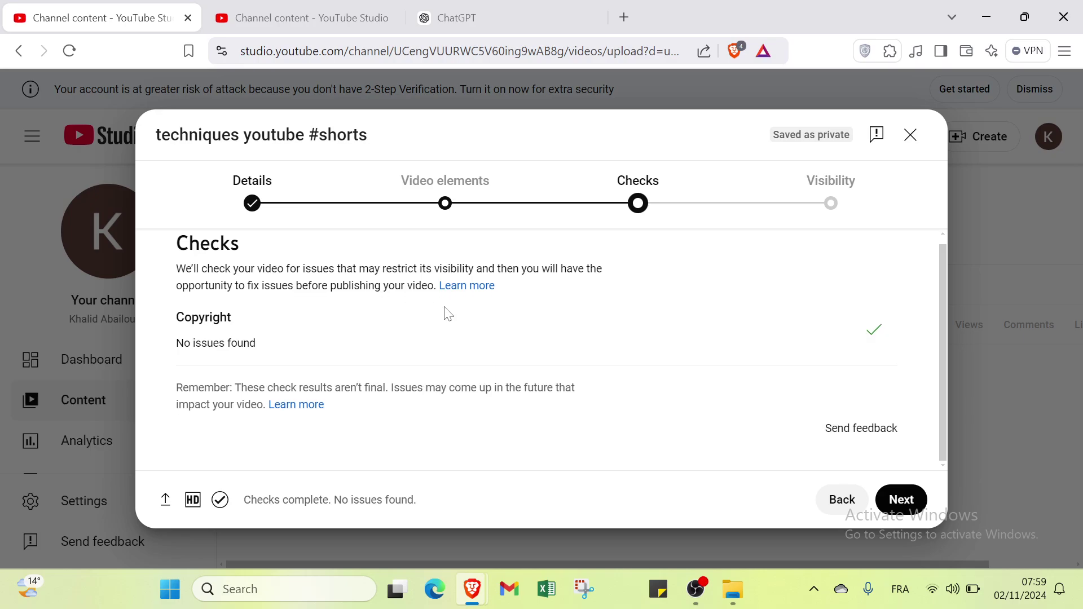
Step: Advance to the Visibility step and choose Public for the Short
{"action": "left_click", "coordinate": [901, 500]}
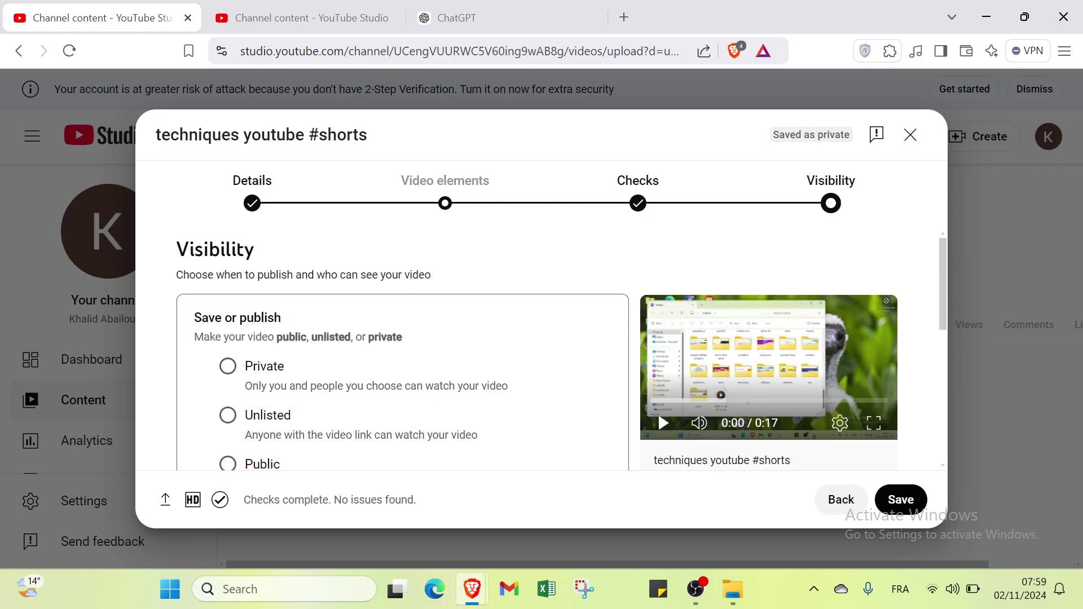
{"action": "scroll", "coordinate": [208, 324], "scroll_direction": "down", "scroll_amount": 2}
{"action": "scroll", "coordinate": [220, 325], "scroll_direction": "up", "scroll_amount": 1}
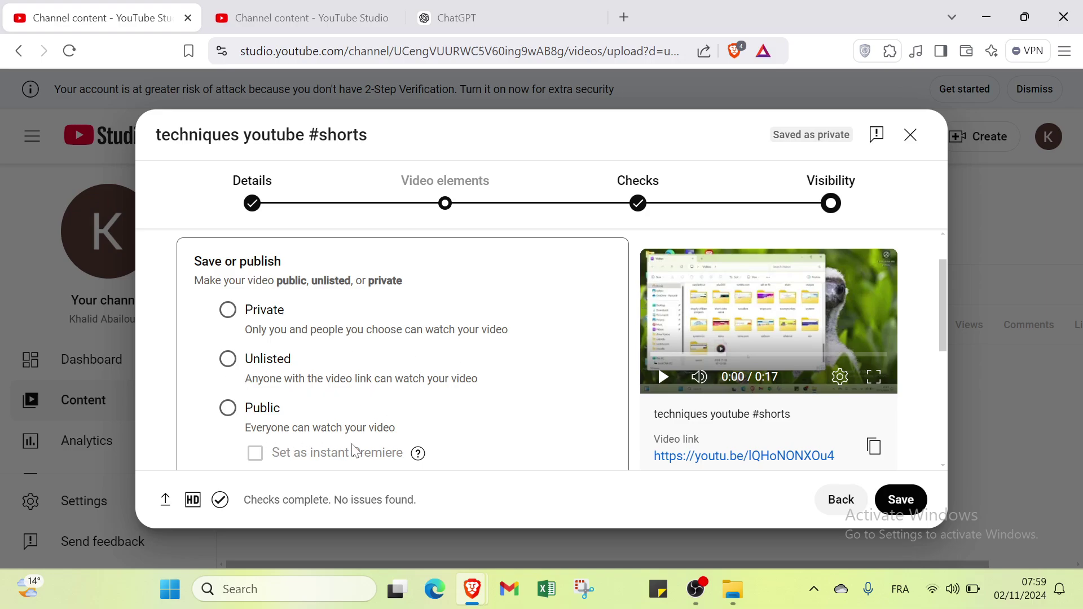
{"action": "left_click", "coordinate": [224, 408]}
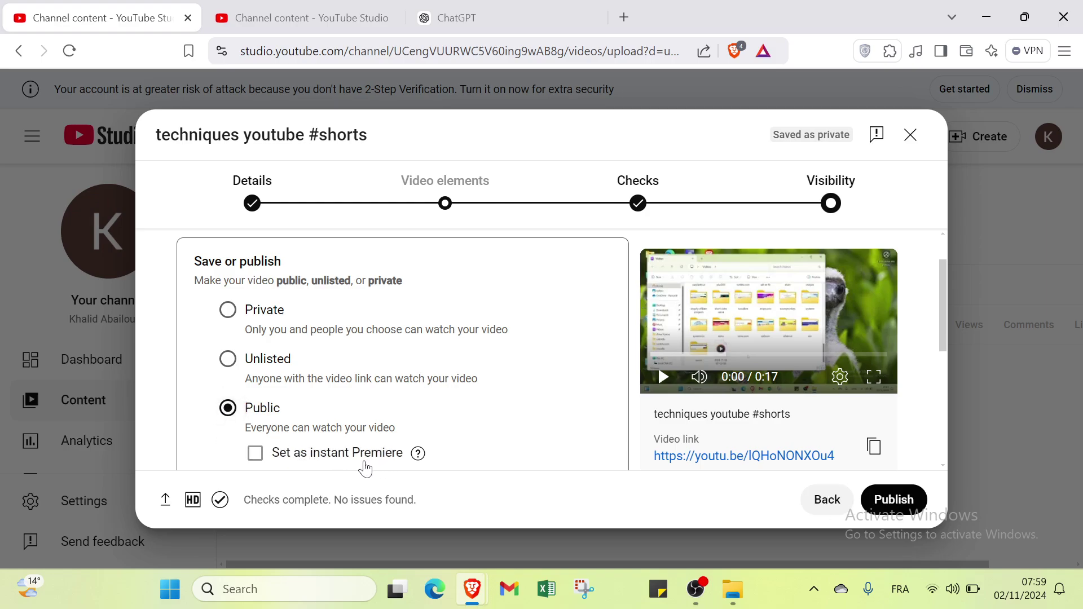
{"action": "scroll", "coordinate": [375, 469], "scroll_direction": "down", "scroll_amount": 4}
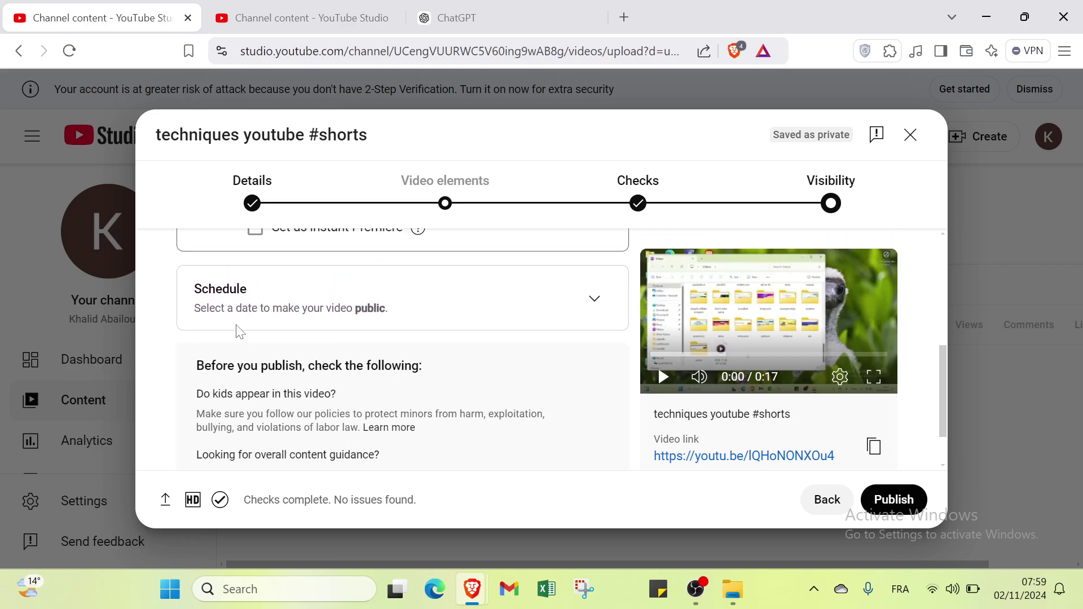
Step: Schedule the Short to go public on Nov 3, 2024 at 12:00 AM
{"action": "left_click", "coordinate": [592, 301]}
{"action": "scroll", "coordinate": [293, 296], "scroll_direction": "down", "scroll_amount": 1}
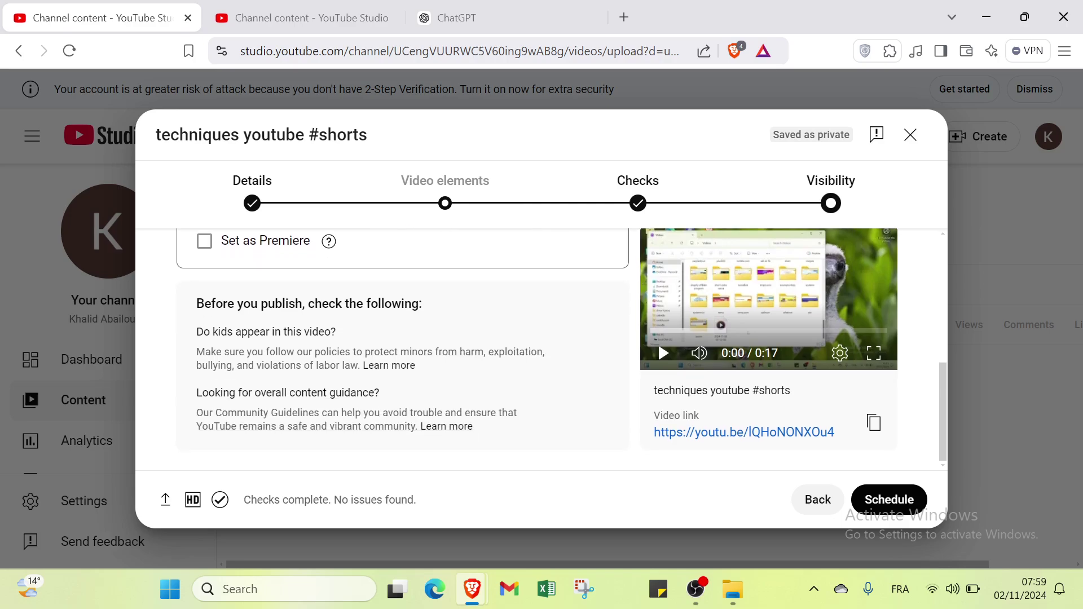
{"action": "scroll", "coordinate": [288, 302], "scroll_direction": "up", "scroll_amount": 2}
{"action": "scroll", "coordinate": [279, 309], "scroll_direction": "up", "scroll_amount": 1}
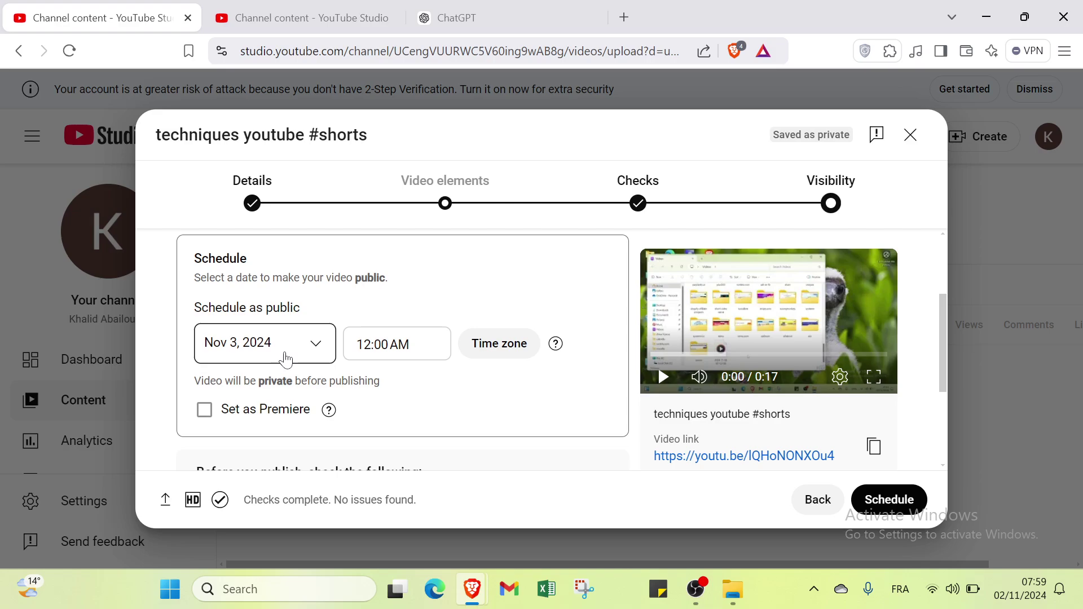
{"action": "scroll", "coordinate": [285, 357], "scroll_direction": "down", "scroll_amount": 1}
{"action": "scroll", "coordinate": [223, 367], "scroll_direction": "down", "scroll_amount": 2}
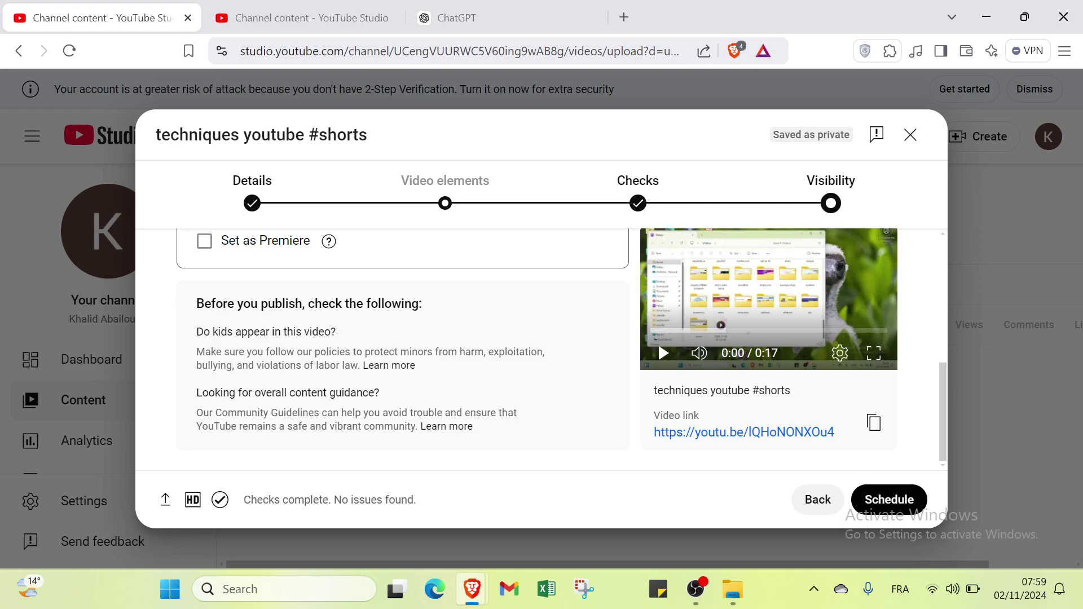
{"action": "left_click", "coordinate": [870, 505]}
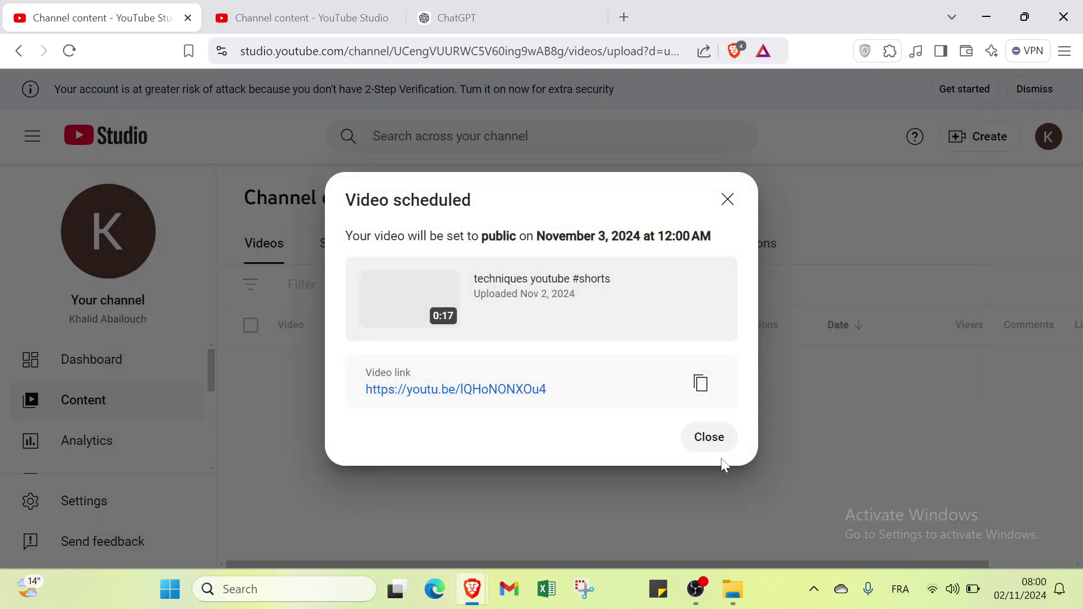
Step: Close the Video scheduled confirmation and go via the Dashboard to the Content list
{"action": "left_click", "coordinate": [710, 440]}
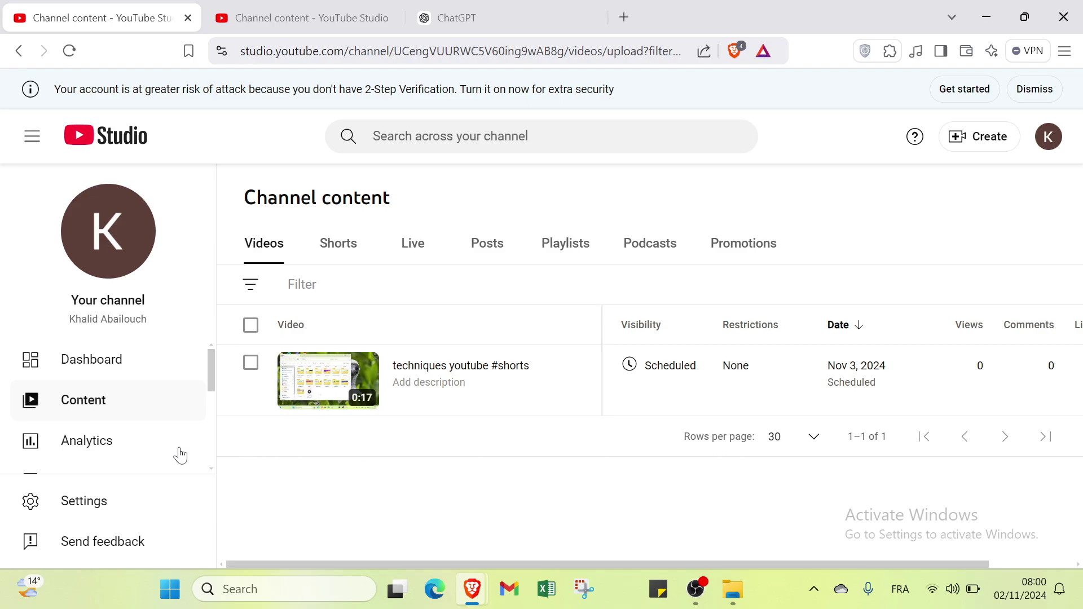
{"action": "left_click", "coordinate": [129, 371]}
{"action": "scroll", "coordinate": [117, 420], "scroll_direction": "down", "scroll_amount": 2}
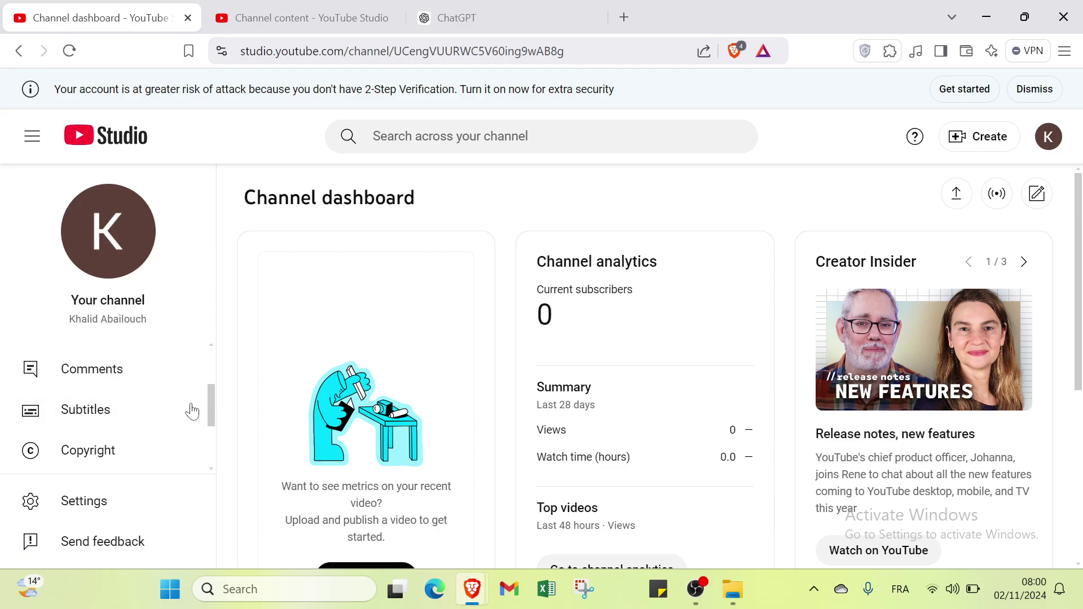
{"action": "scroll", "coordinate": [121, 416], "scroll_direction": "up", "scroll_amount": 2}
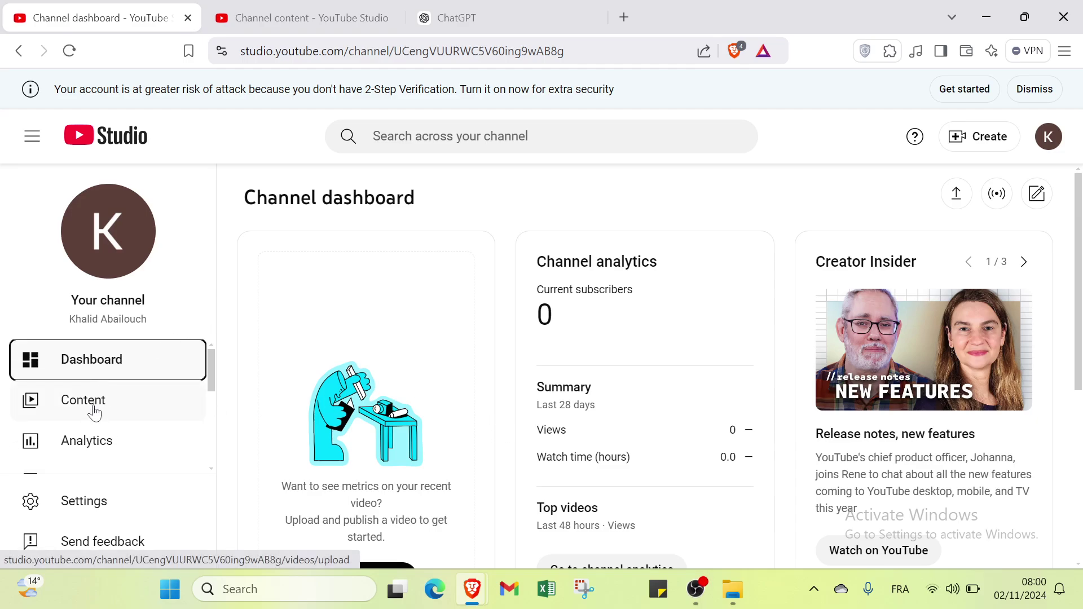
{"action": "left_click", "coordinate": [93, 408]}
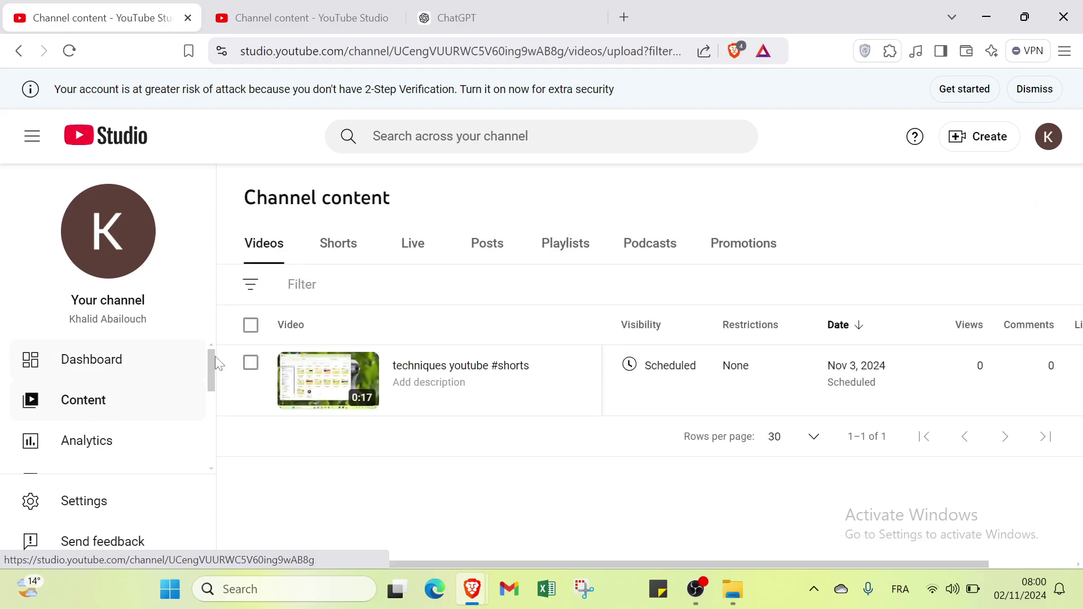